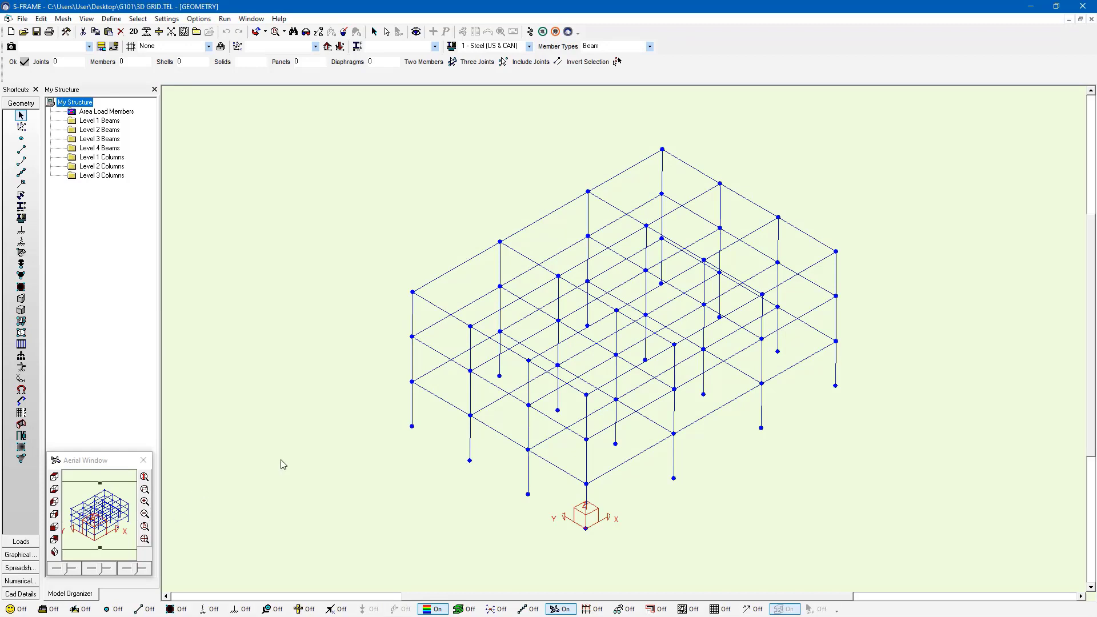
Step: Add the W360x39 steel section as Section 1 and colour it red
left_click(21, 208)
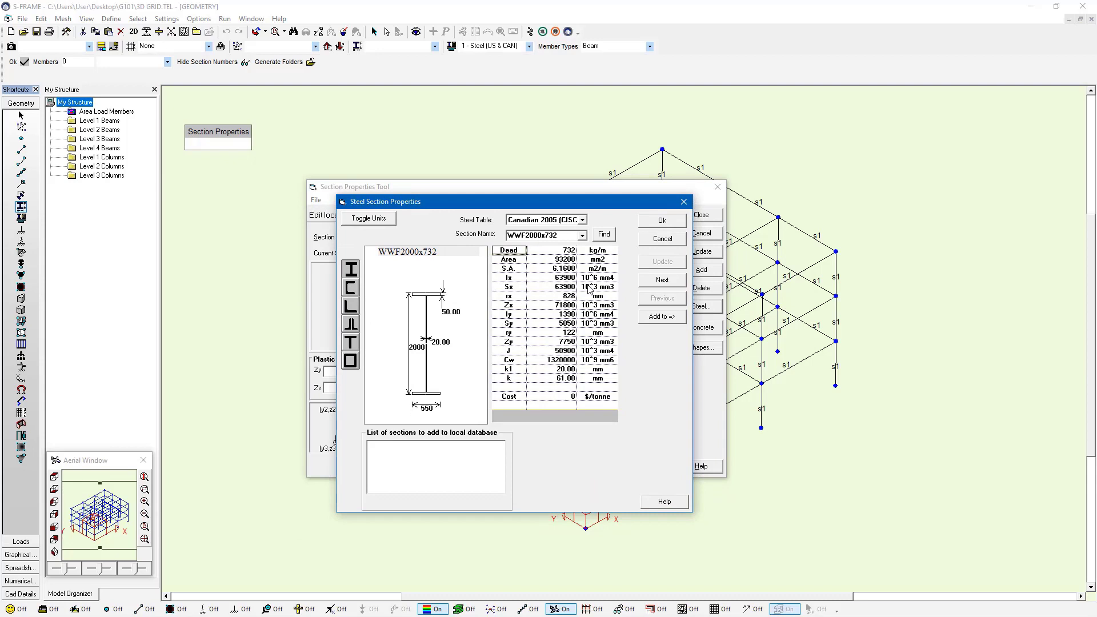
left_click(582, 235)
left_click_drag(584, 254, 584, 280)
scroll(546, 289, "down", 5)
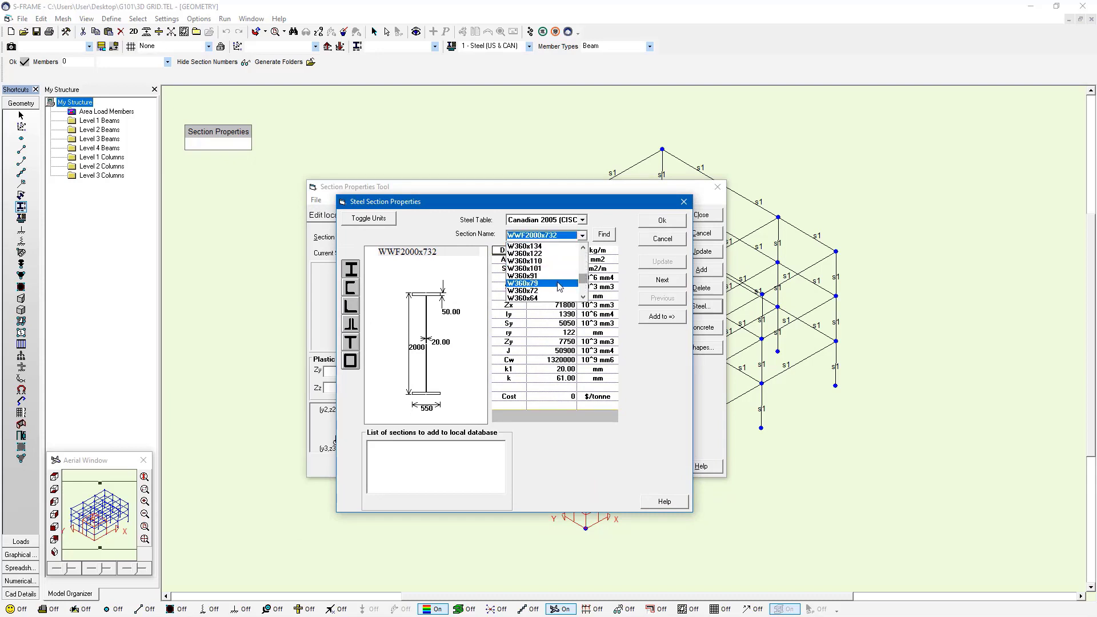
left_click(546, 284)
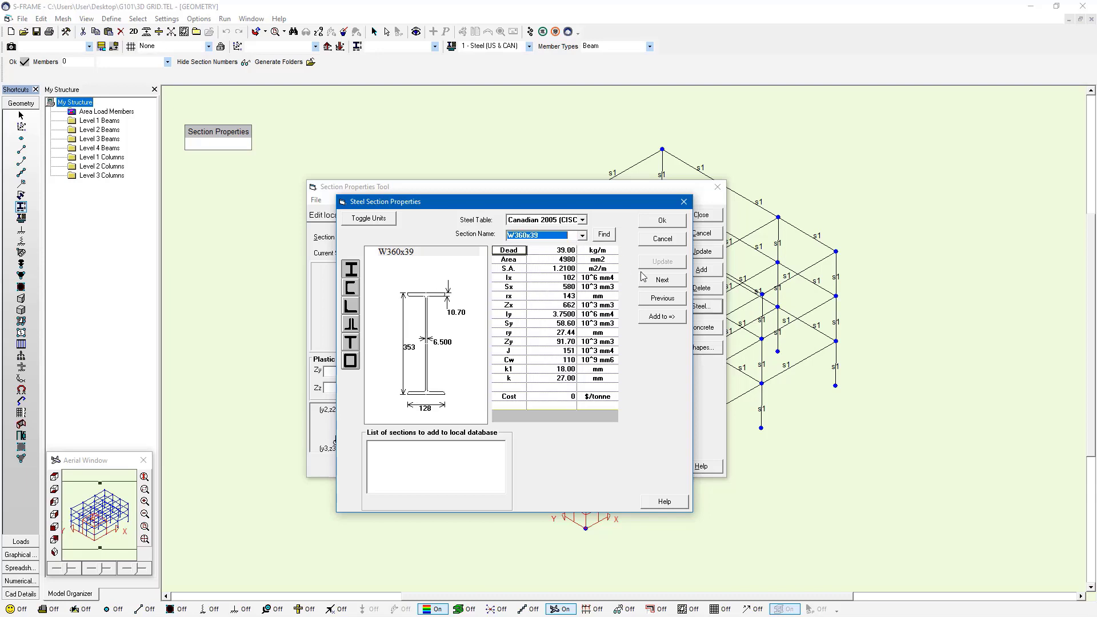
left_click(671, 319)
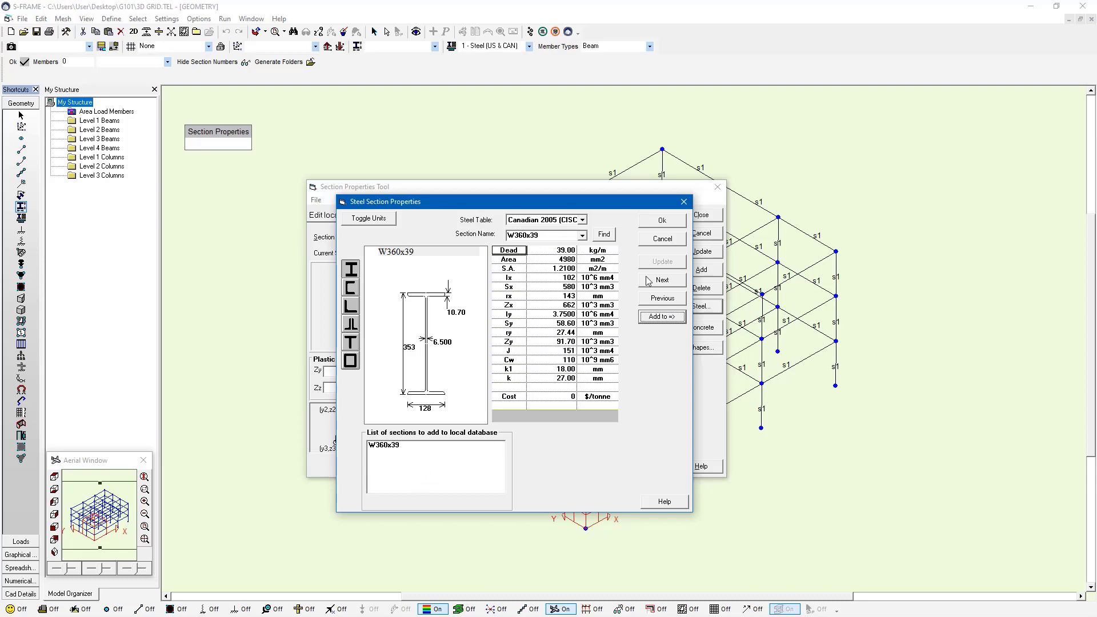
left_click(674, 223)
left_click(376, 271)
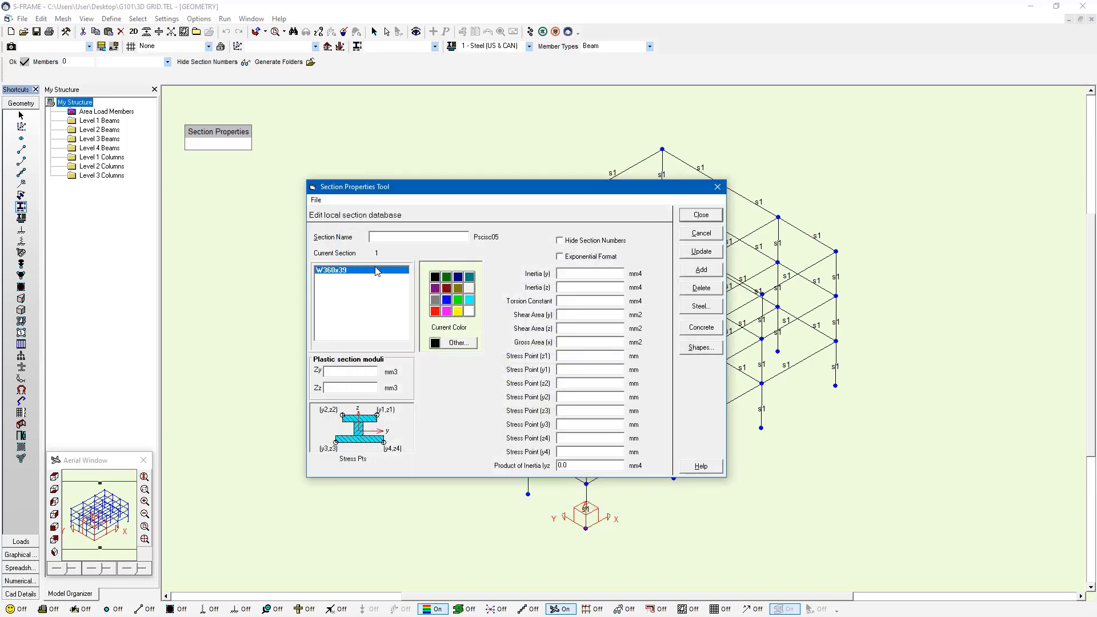
left_click(436, 312)
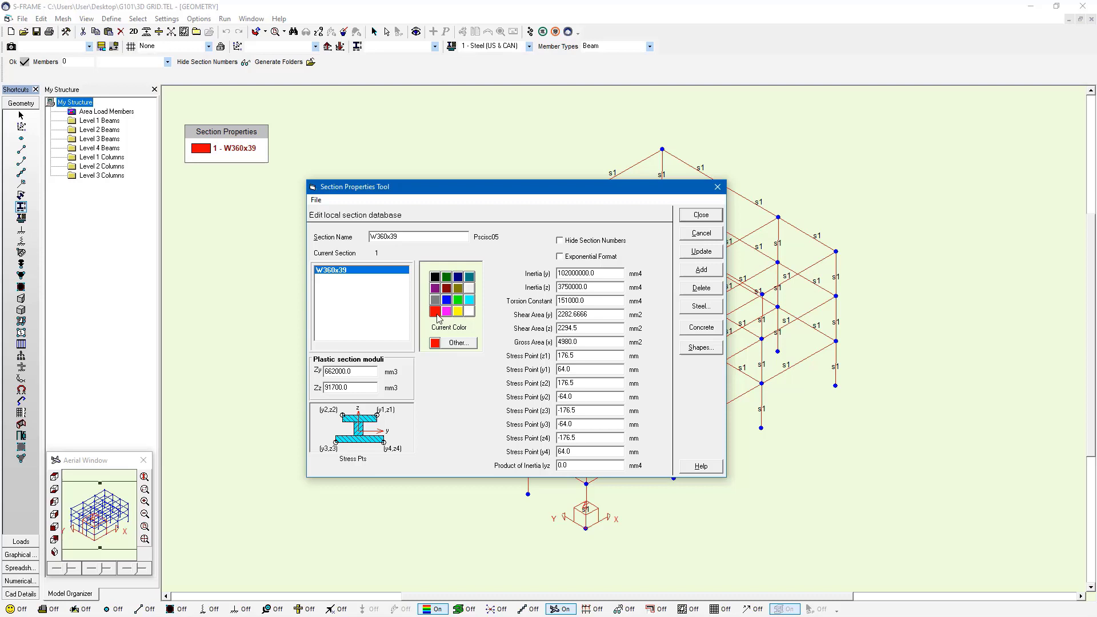
left_click(702, 218)
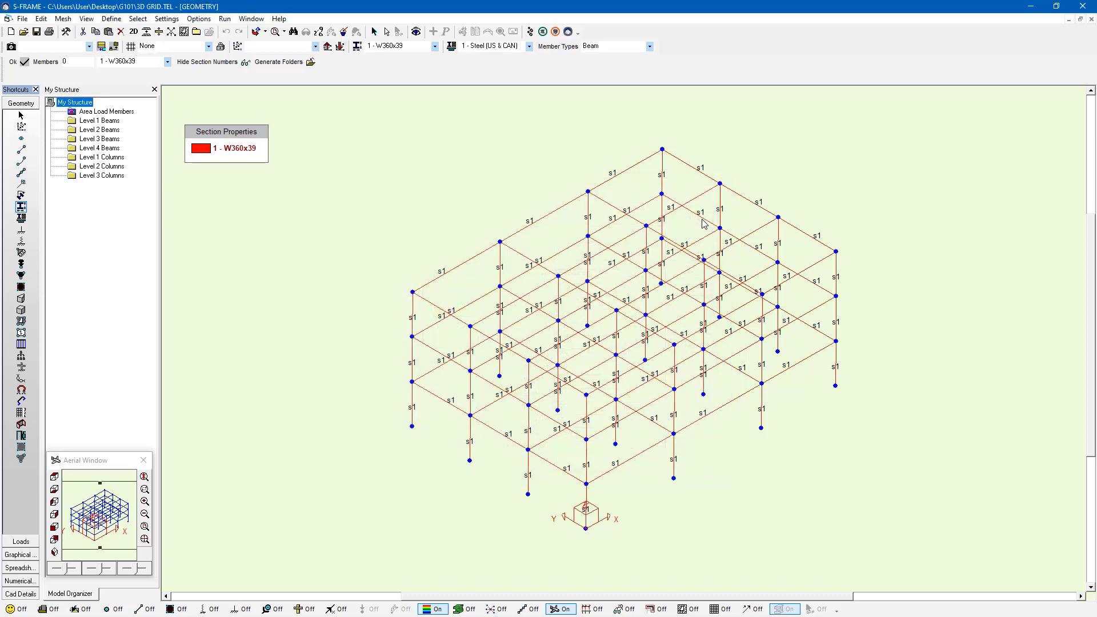
Step: Render the model with transparency about 78 and a 0.8 length shrink factor
left_click(472, 612)
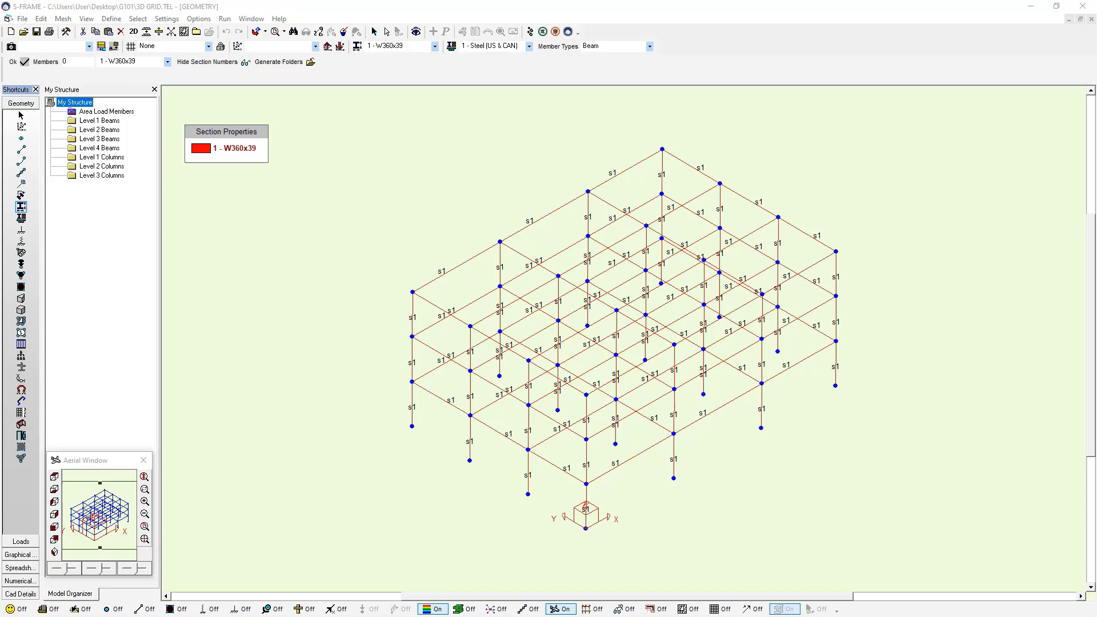
left_click_drag(315, 221, 680, 210)
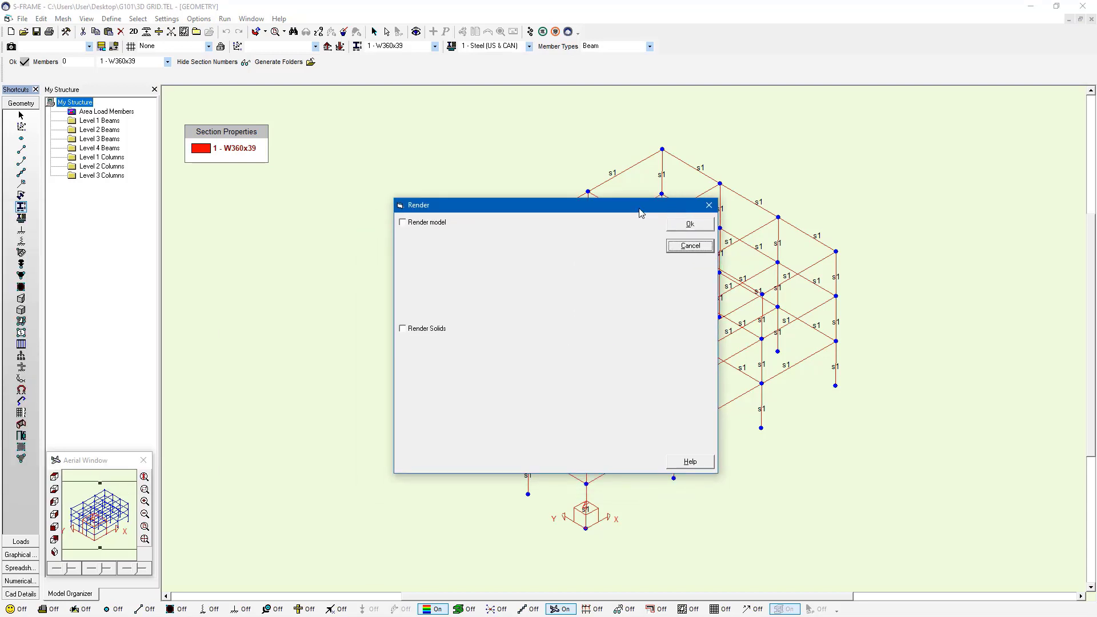
left_click(416, 227)
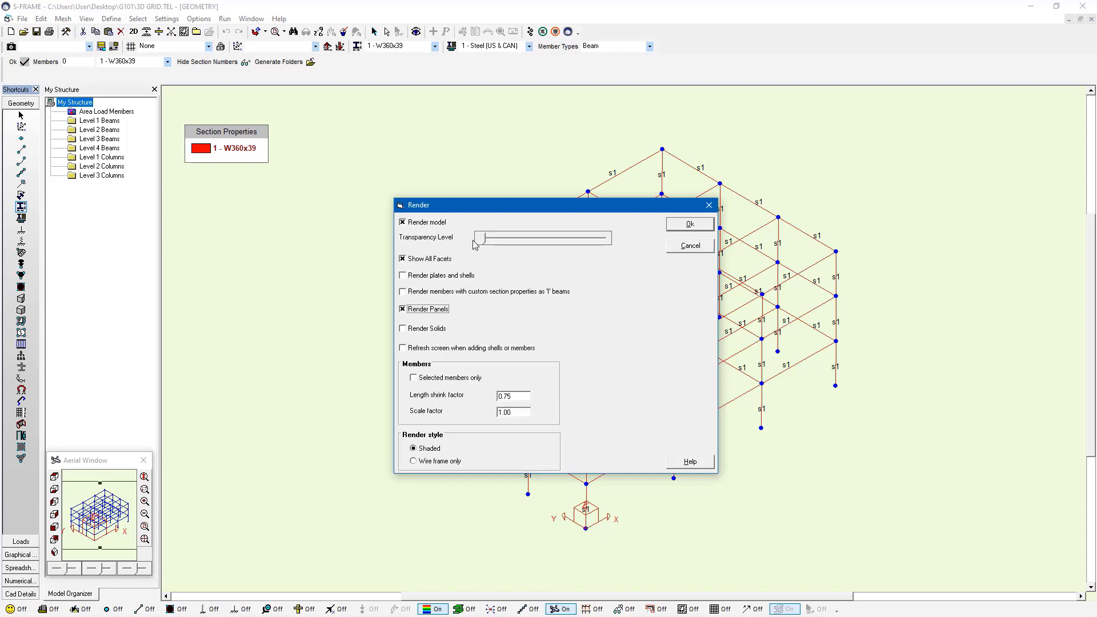
left_click_drag(484, 240, 578, 242)
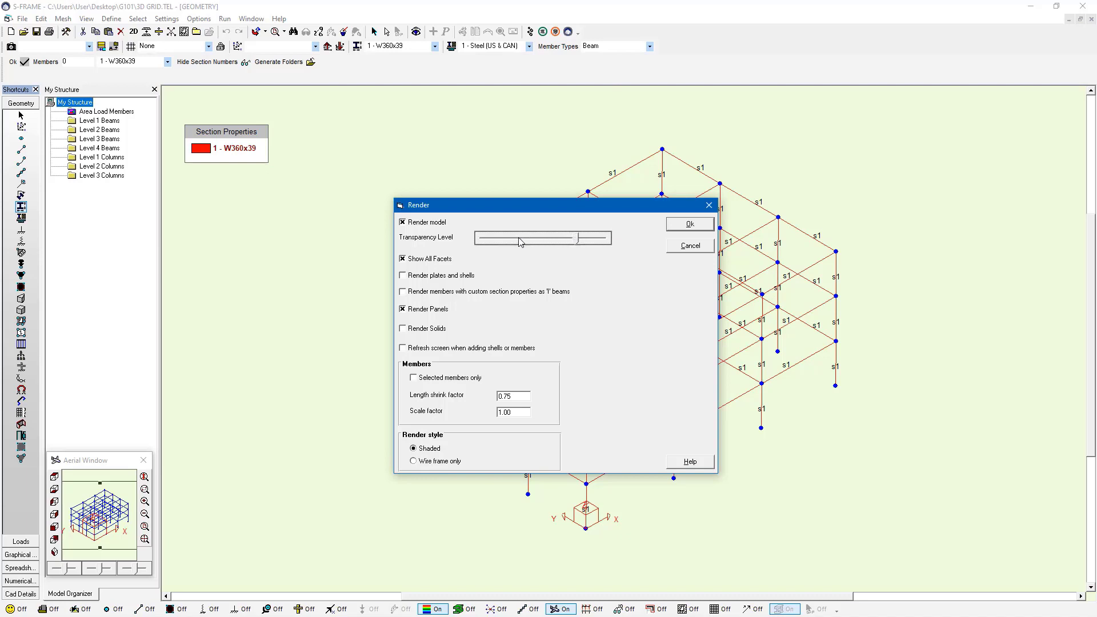
double_click(519, 395)
type(".8")
left_click(690, 224)
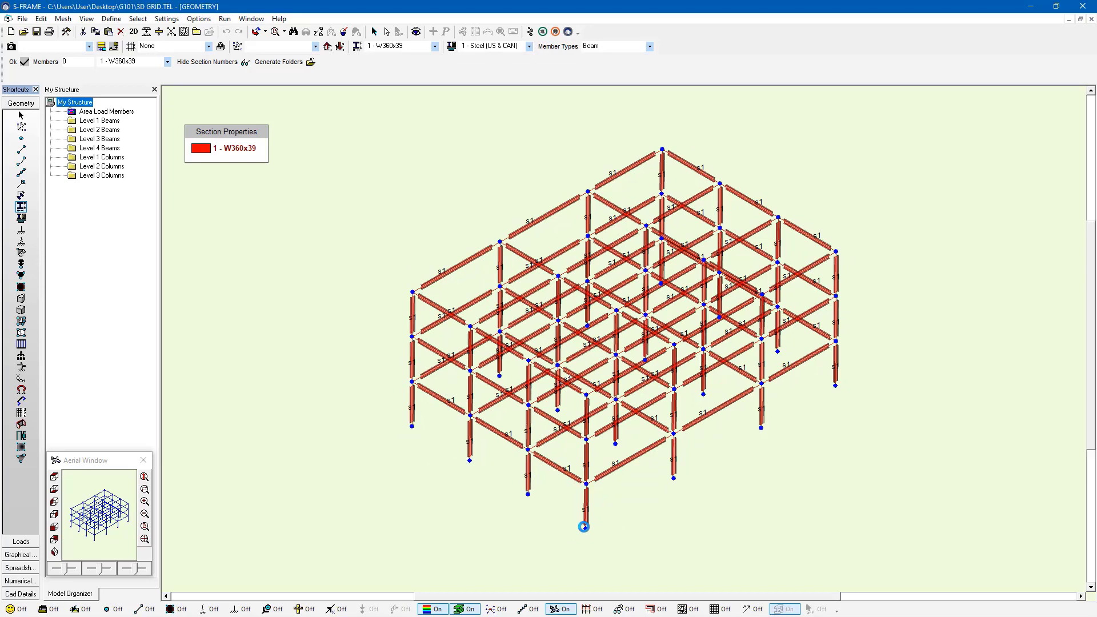
Step: Zoom into a beam-column joint and display the members' local x and y axes in the Member Axis Orientation tool
scroll(583, 527, "up", 5)
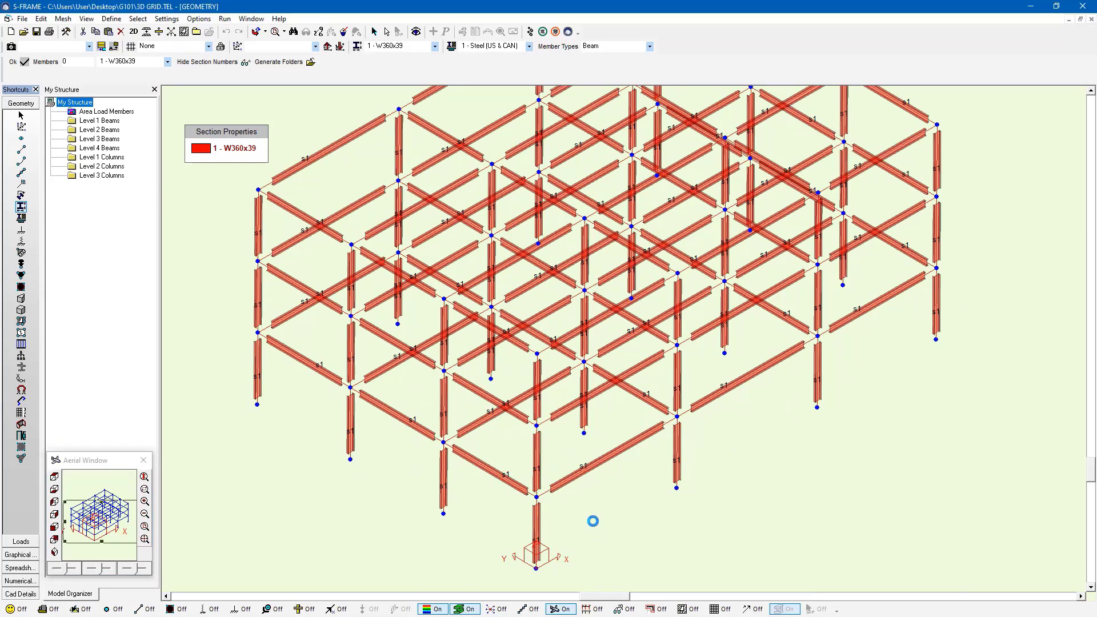
scroll(561, 421, "up", 5)
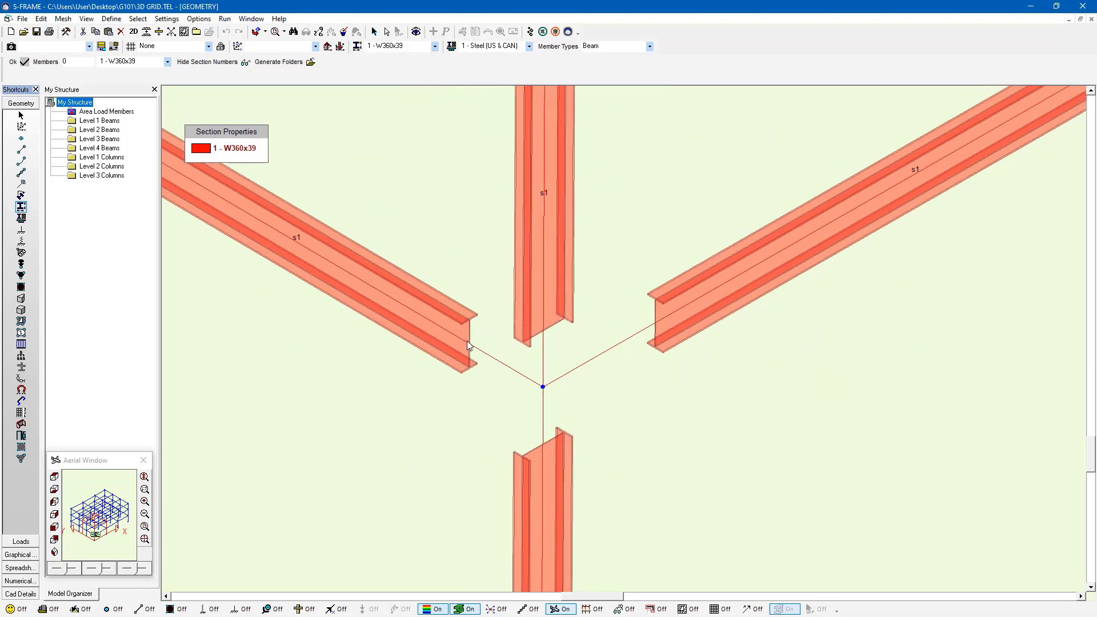
left_click(22, 195)
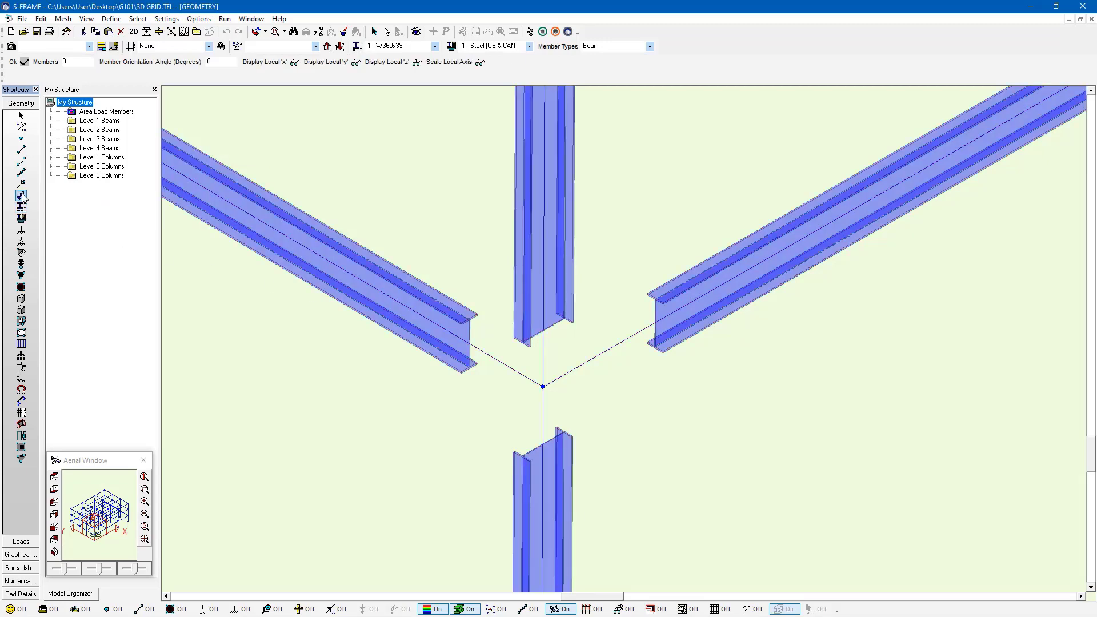
left_click(286, 62)
left_click(343, 62)
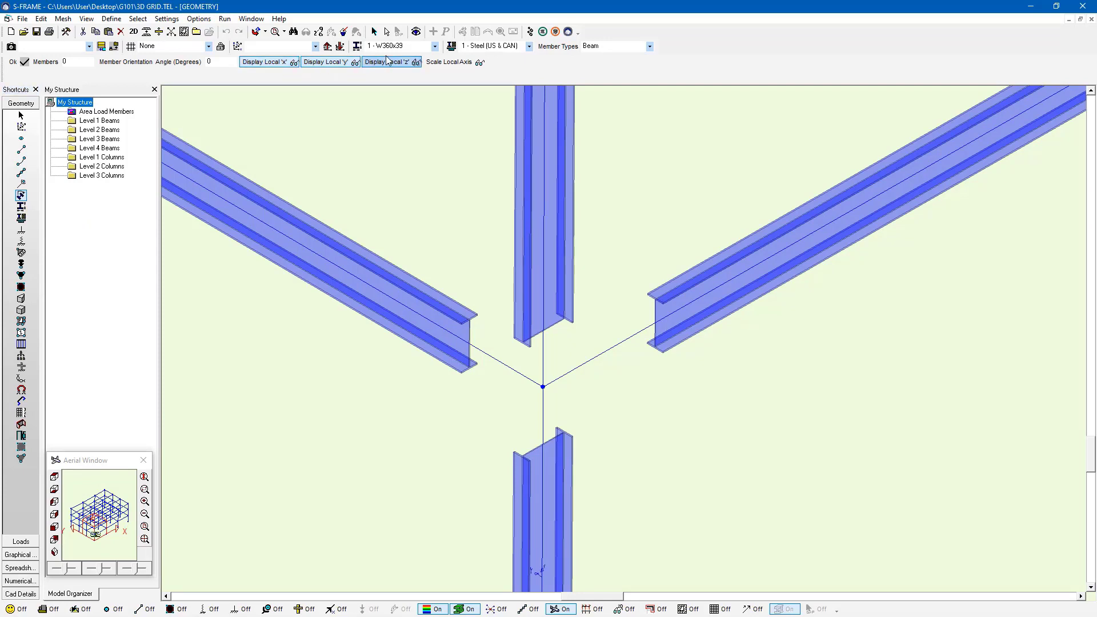
scroll(593, 313, "down", 3)
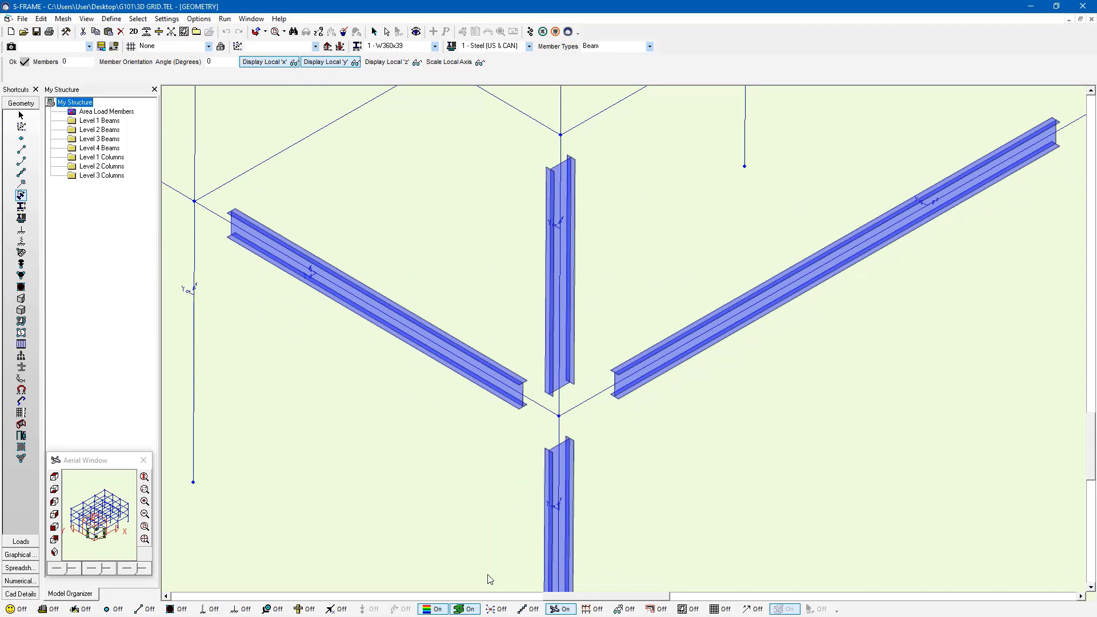
left_click(460, 609)
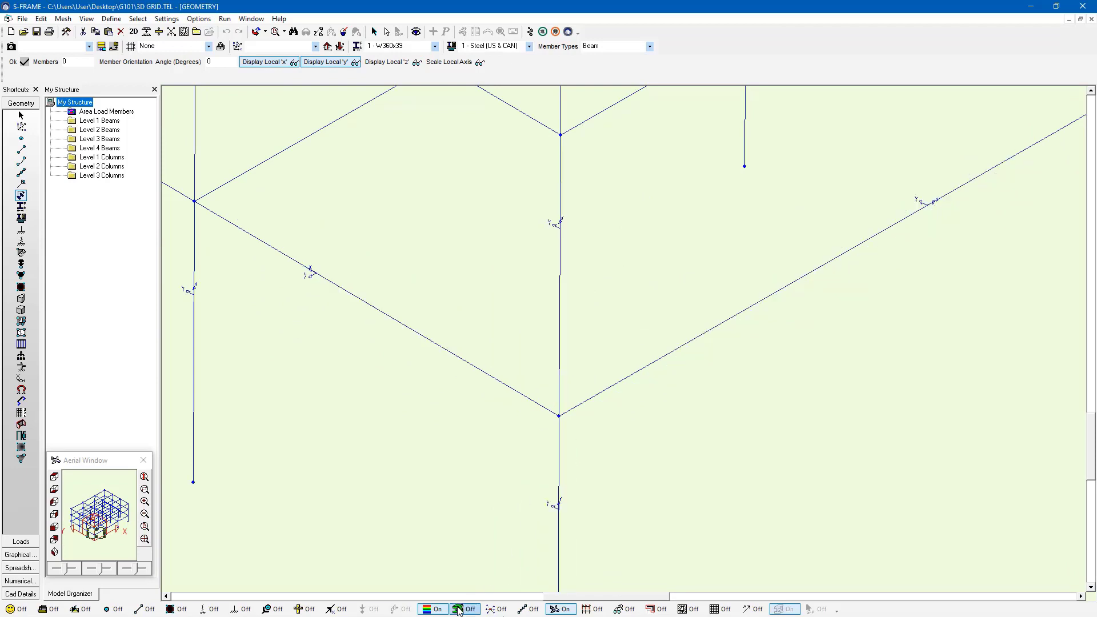
left_click(460, 610)
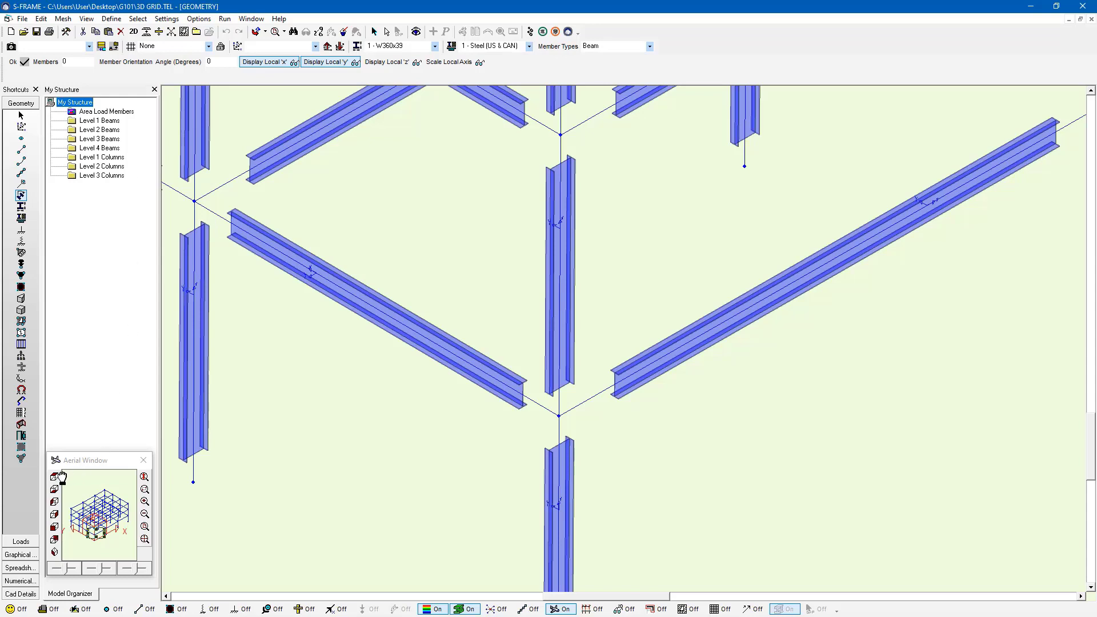
Step: Isolate the Level 1 Columns group in the Model Organizer
left_click(102, 157)
scroll(483, 255, "down", 5)
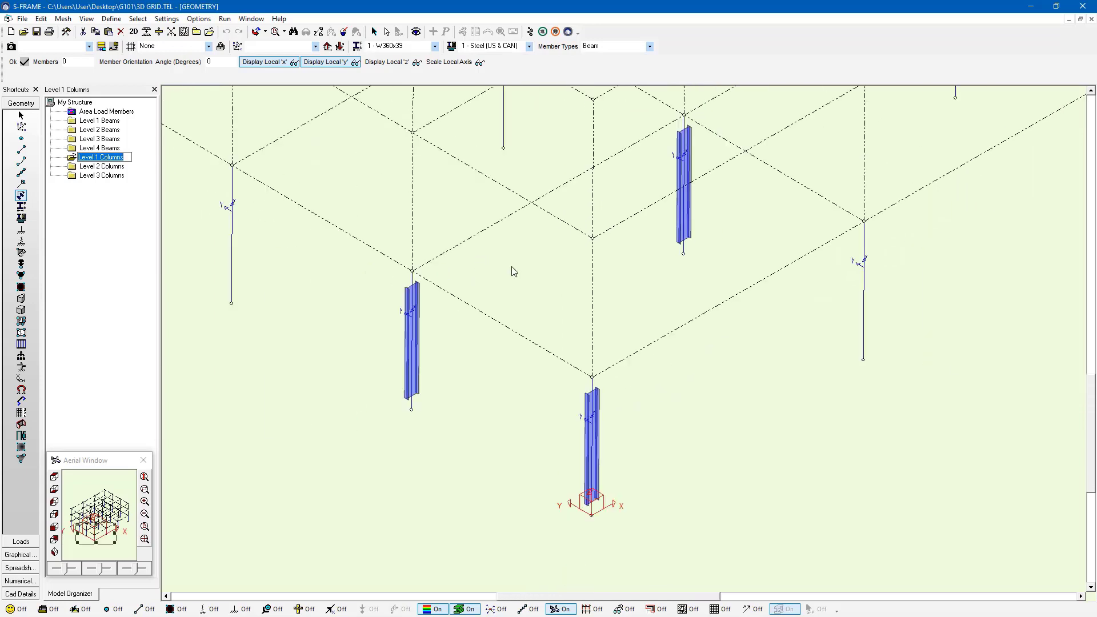
scroll(538, 343, "down", 3)
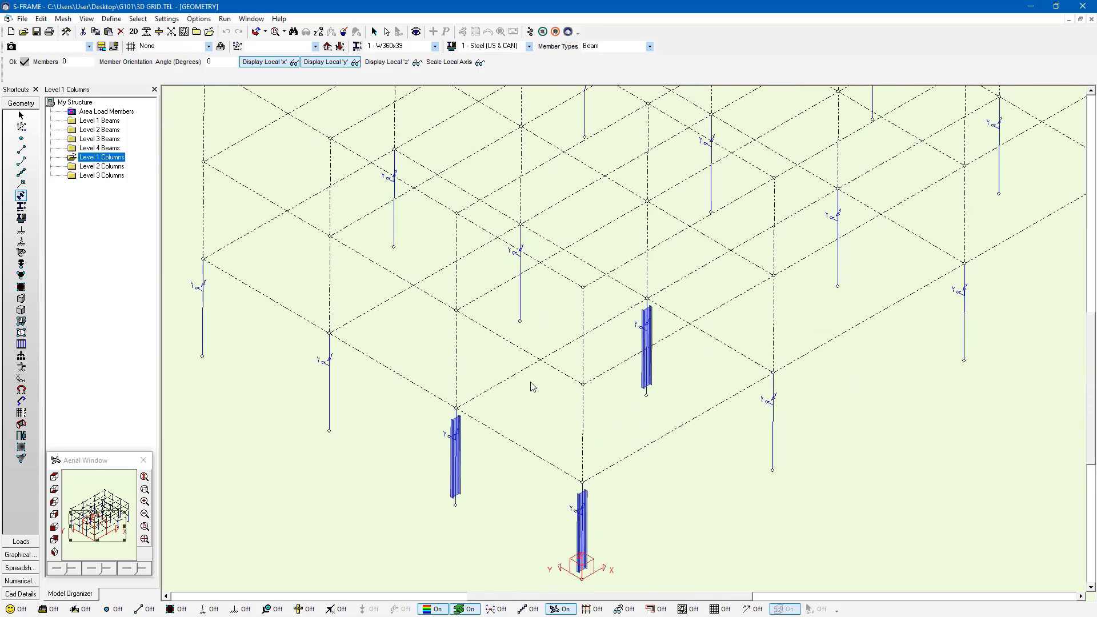
left_click(466, 610)
left_click(466, 609)
scroll(575, 396, "down", 2)
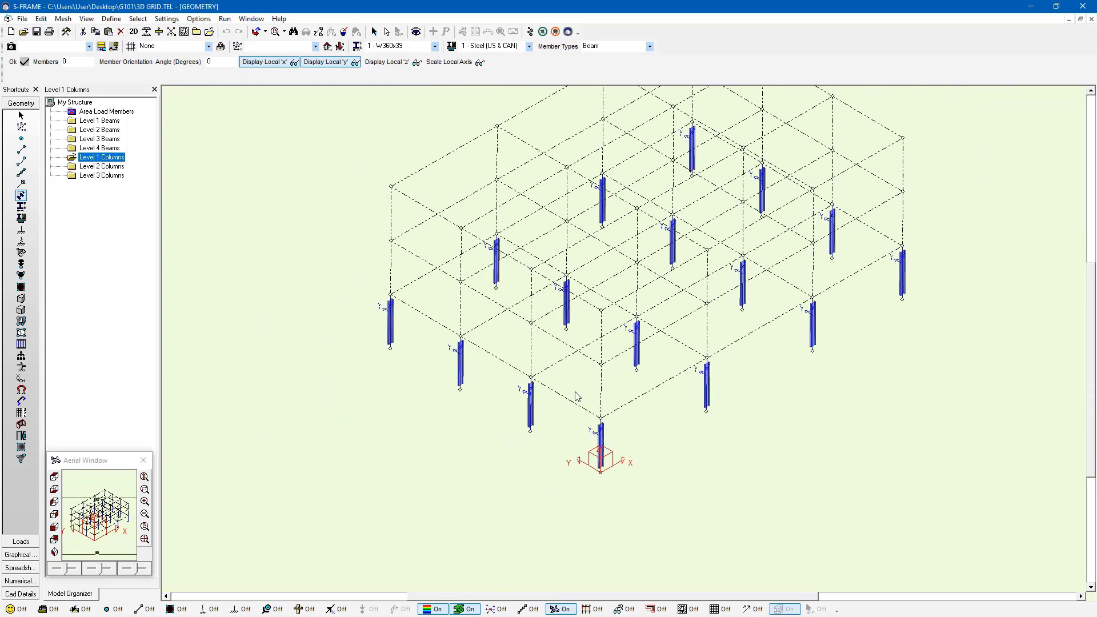
Step: Set the member orientation angle to 90 and window-select all Level 1 columns
double_click(226, 63)
type("90")
left_click(17, 63)
left_click_drag(1031, 507, 305, 109)
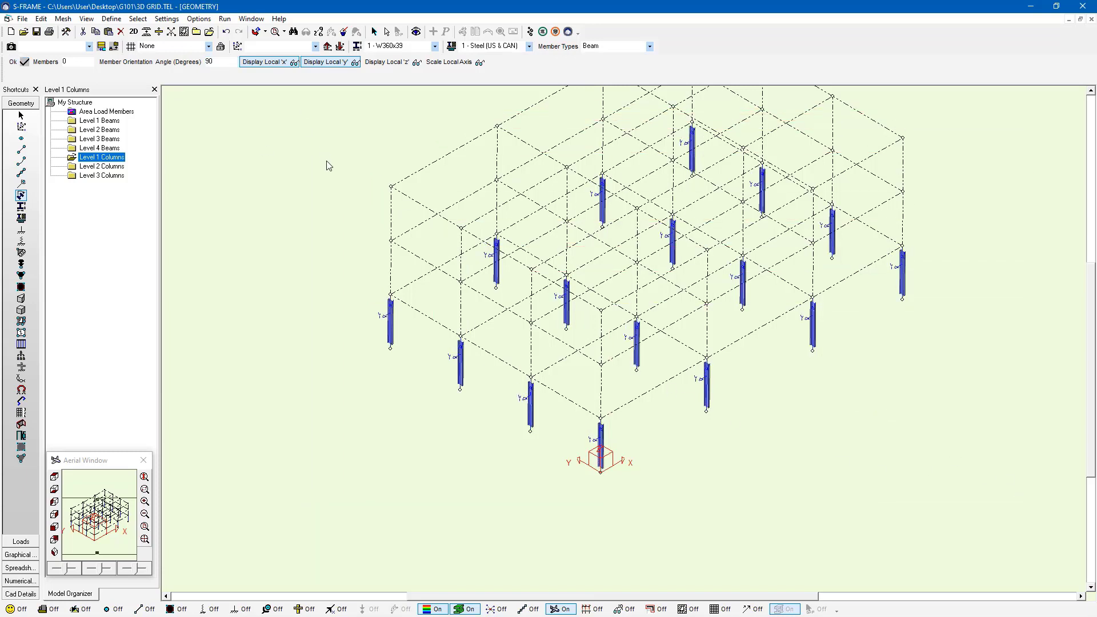
scroll(595, 475, "up", 3)
scroll(605, 461, "up", 3)
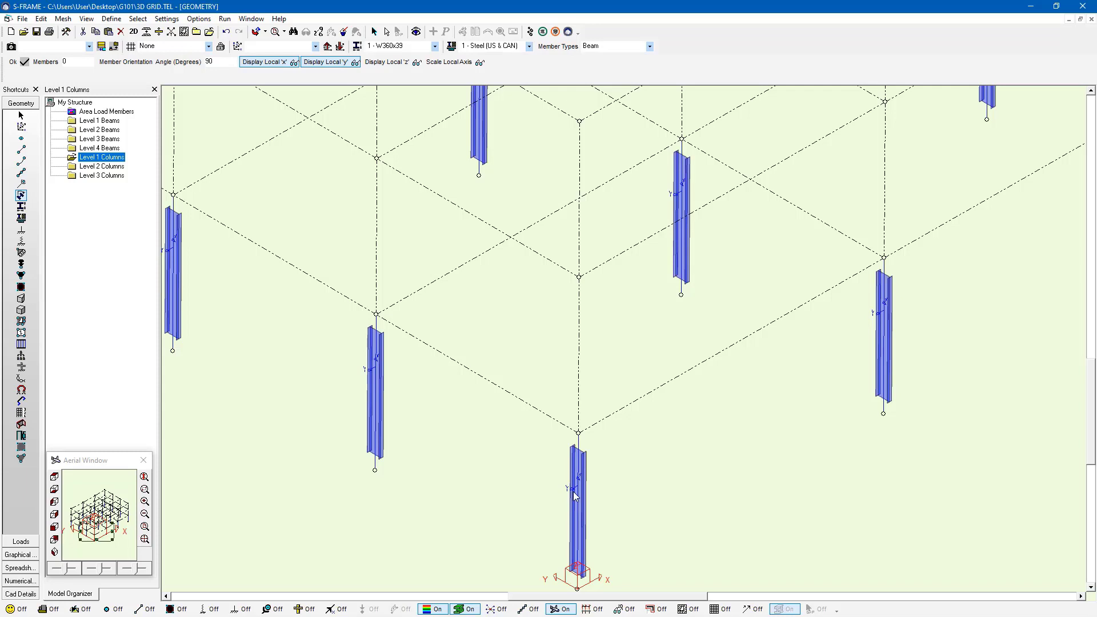
Step: Show the whole structure zoomed to fit, with the local y and z axis labels hidden
left_click(397, 63)
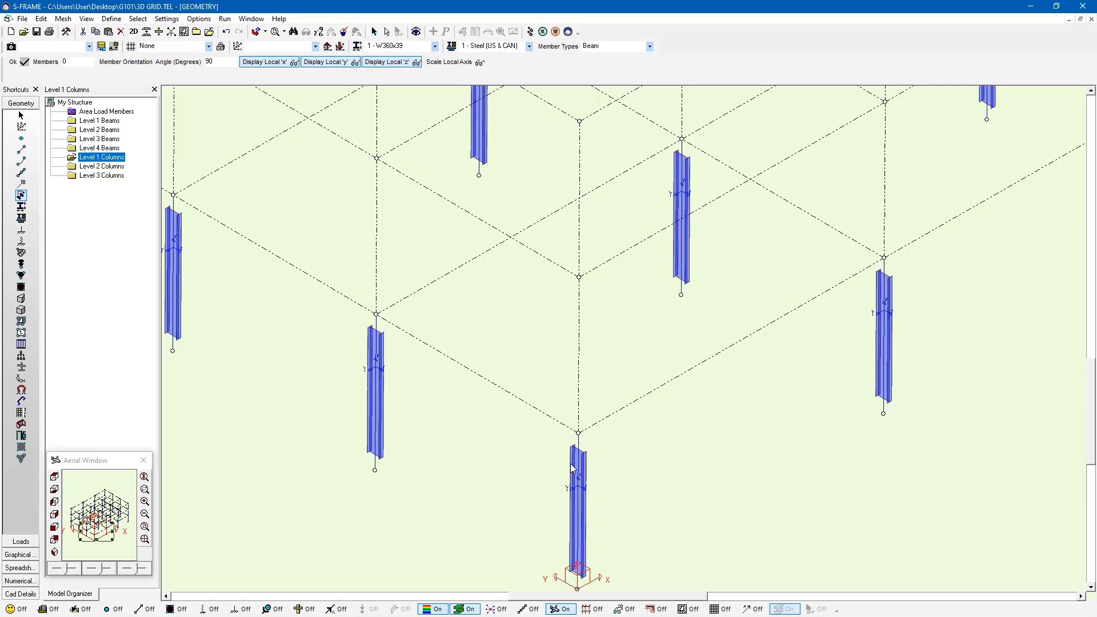
left_click(91, 103)
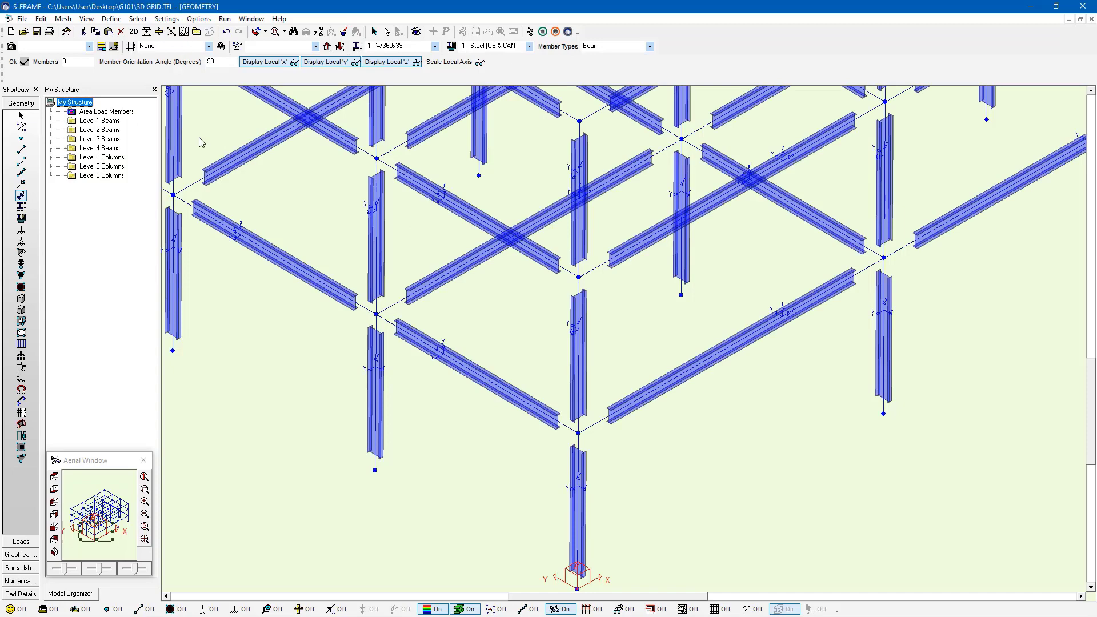
left_click(154, 529)
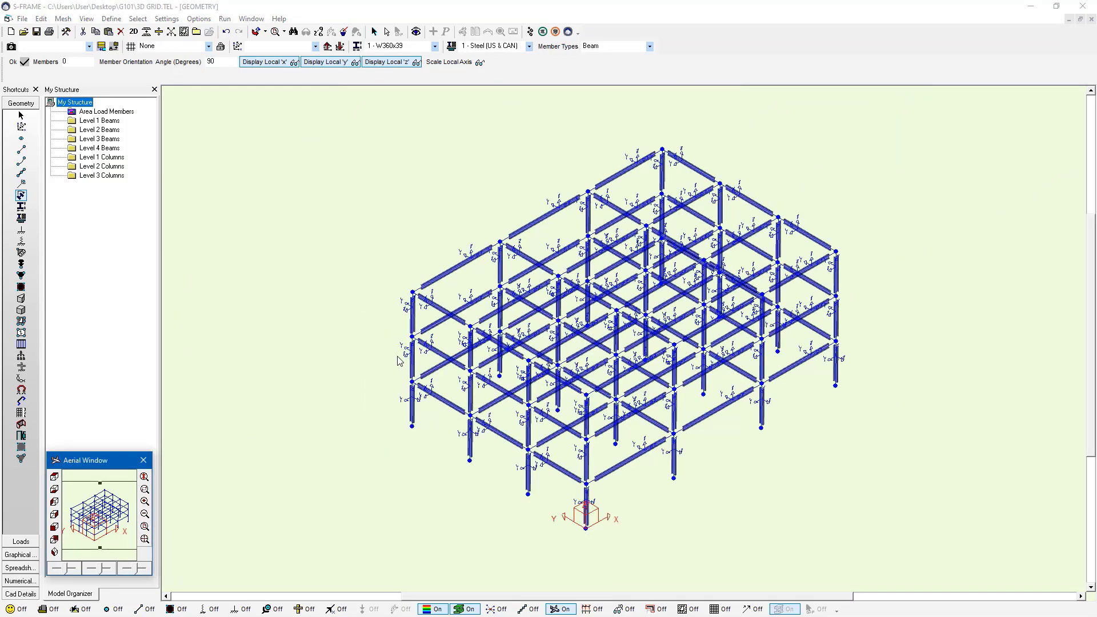
left_click(378, 62)
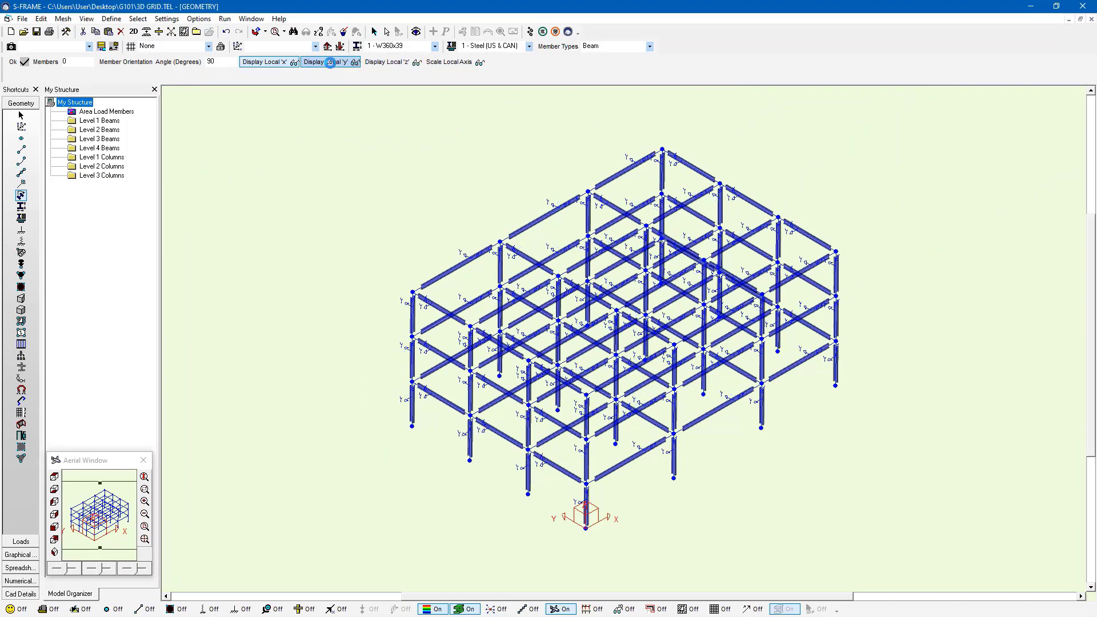
left_click(325, 62)
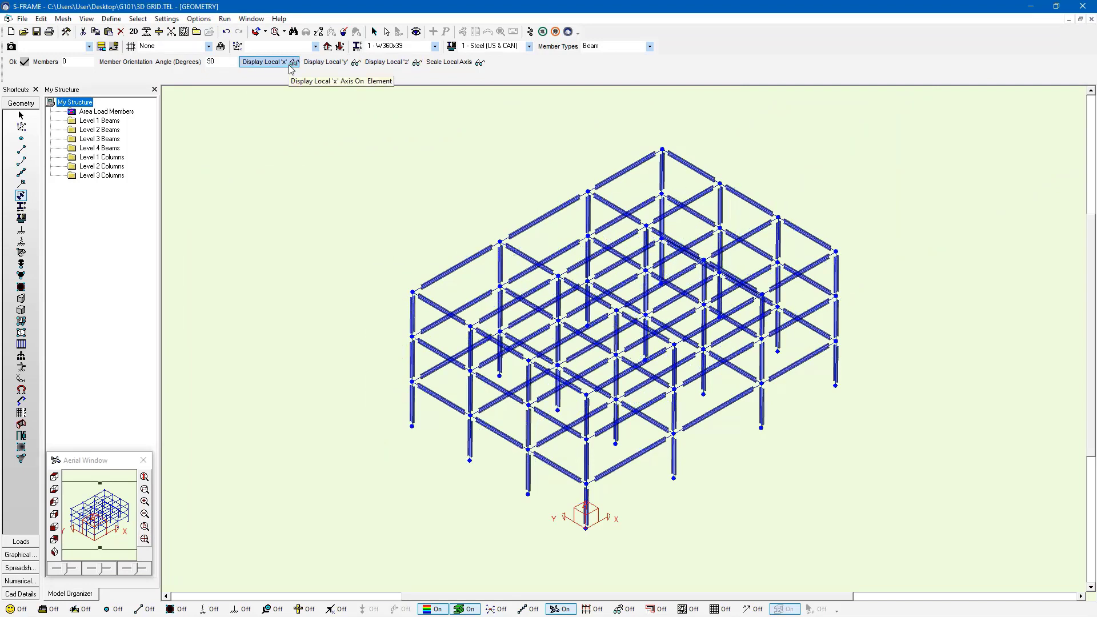
left_click(55, 552)
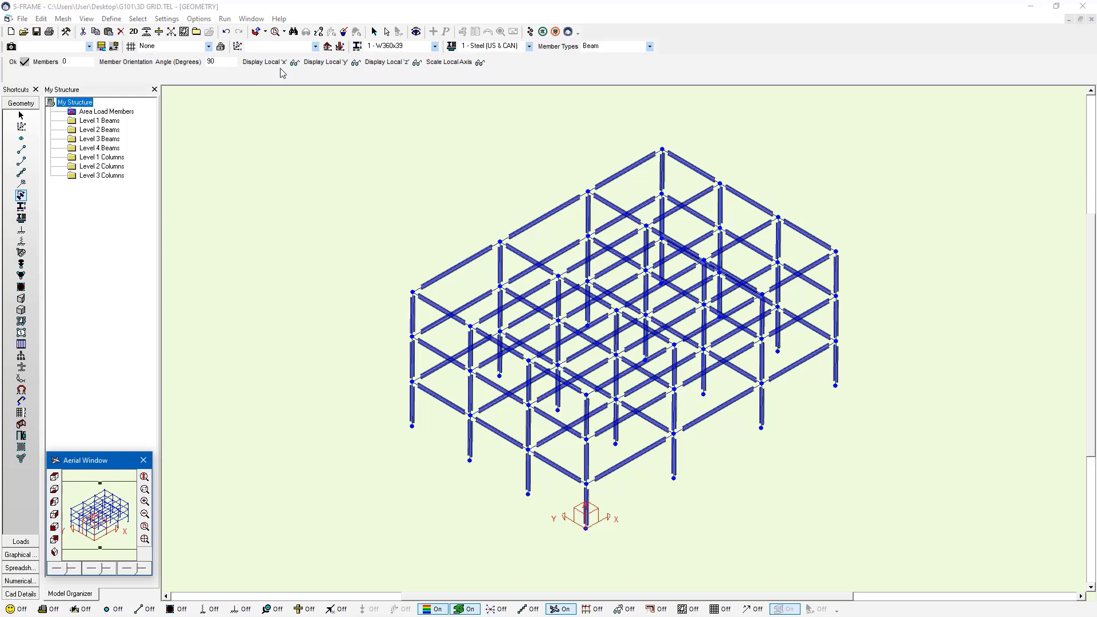
Step: Turn off rendering and select all vertical members using Select Special by geometry
left_click(386, 32)
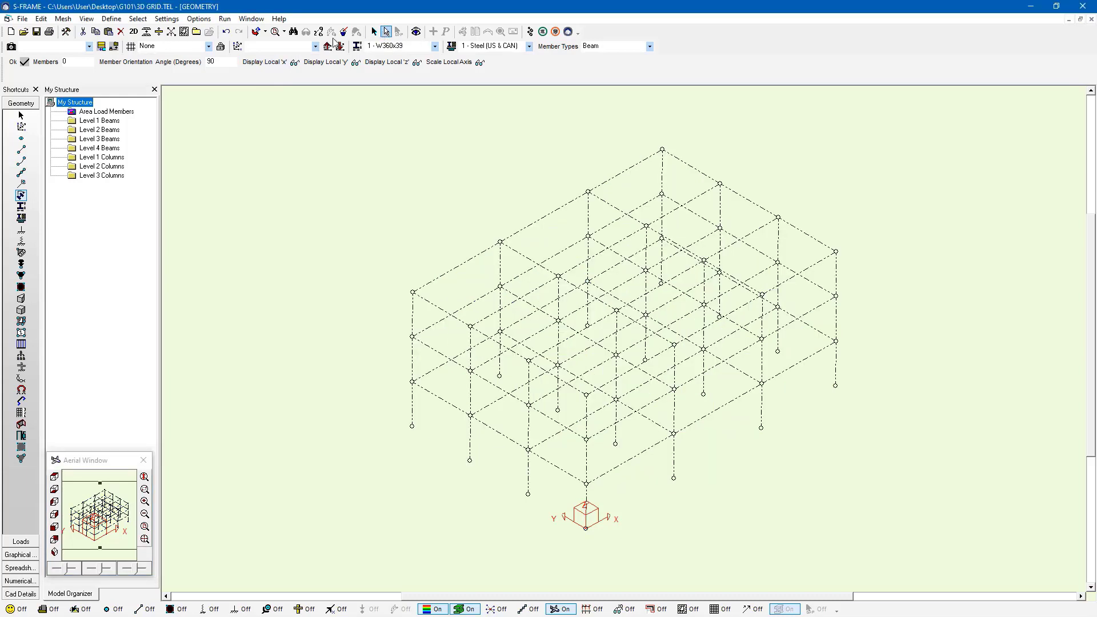
left_click(137, 20)
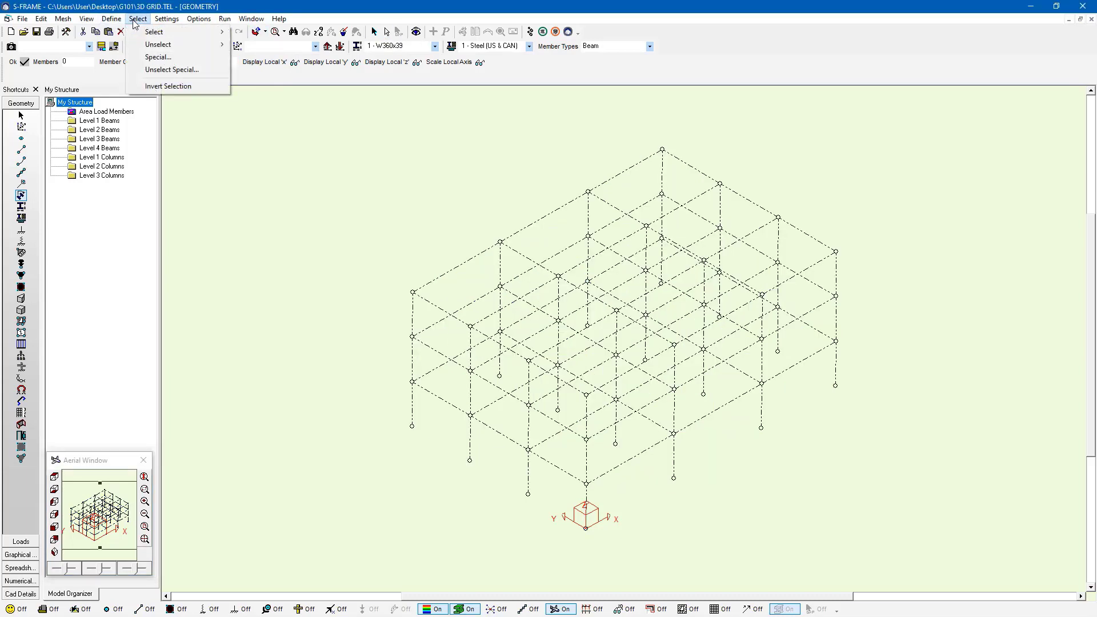
left_click(159, 58)
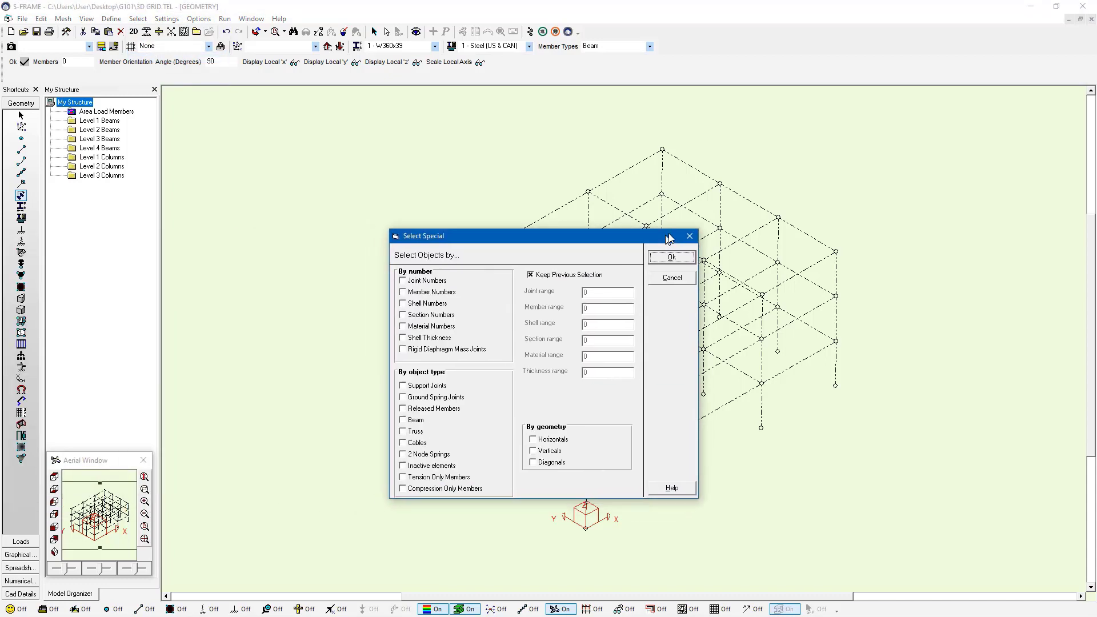
left_click_drag(669, 239, 675, 236)
left_click(553, 454)
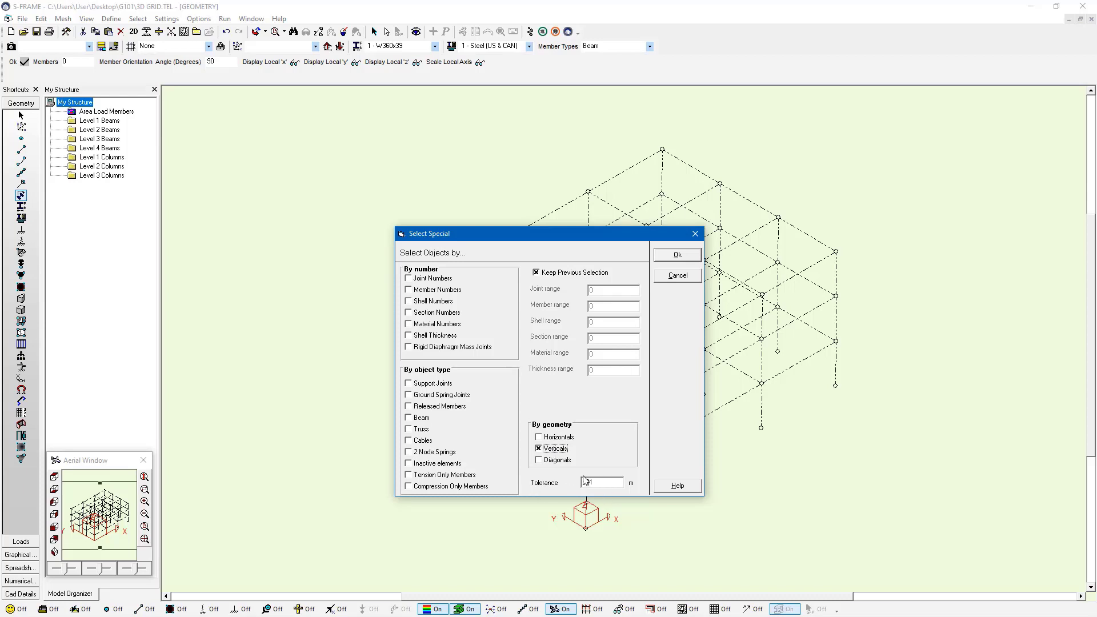
left_click(689, 260)
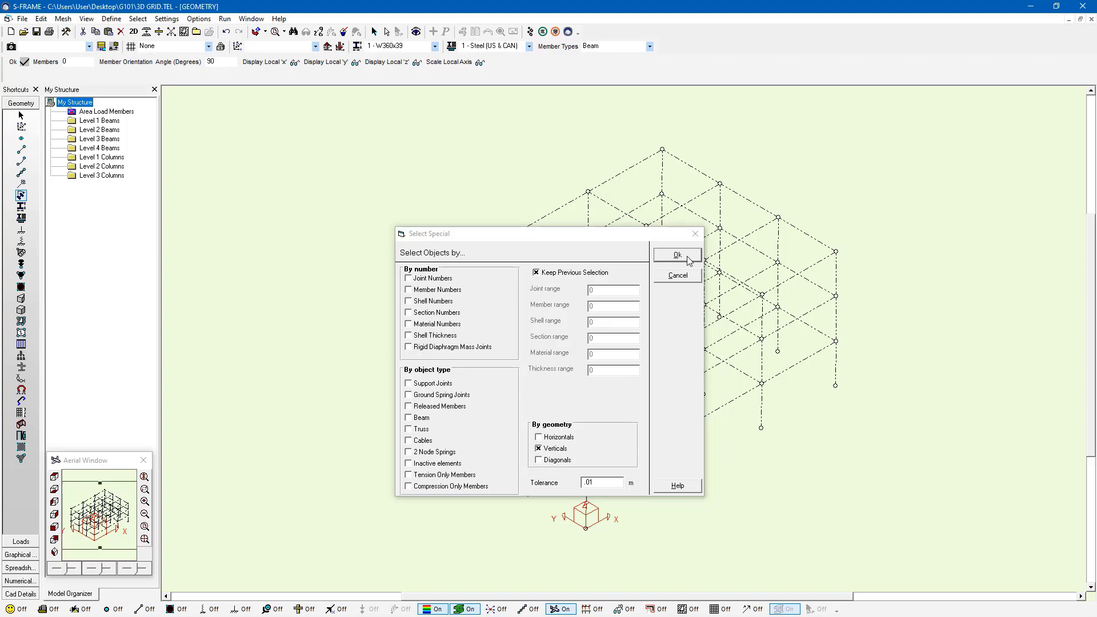
scroll(618, 331, "up", 1)
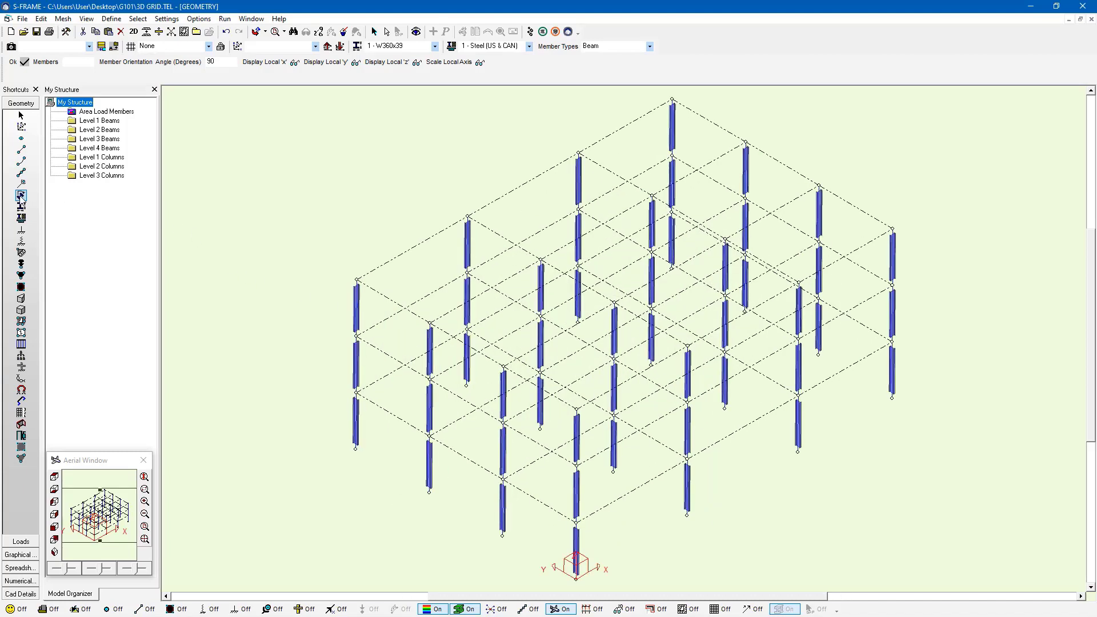
Step: Apply the 90° orientation angle to the selected columns and zoom onto the lower columns
left_click(220, 64)
scroll(294, 169, "down", 2)
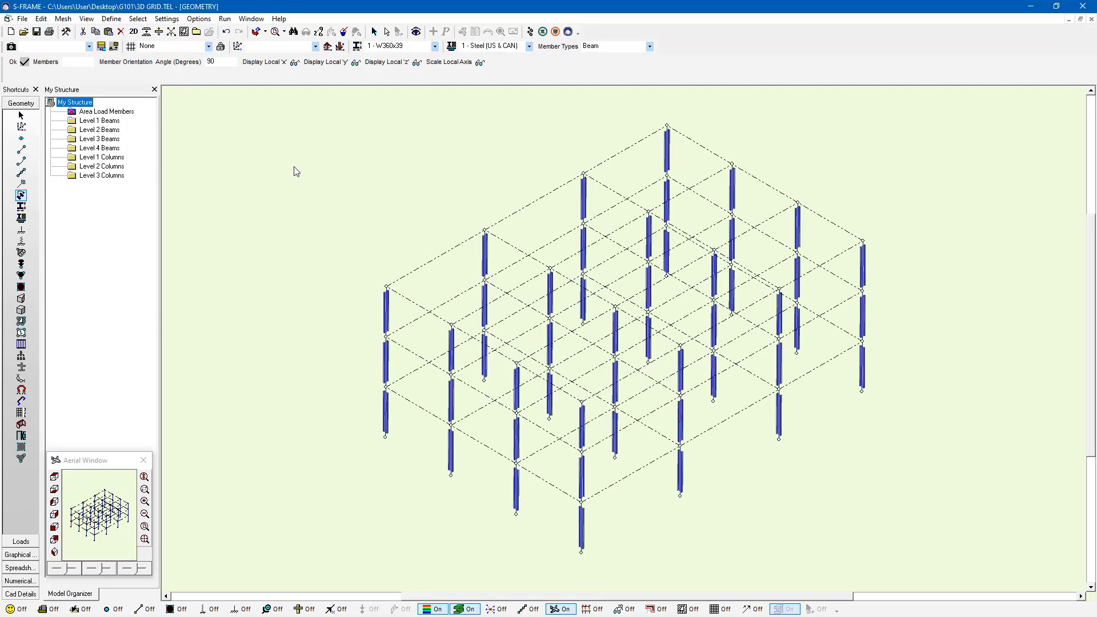
left_click_drag(254, 129, 957, 535)
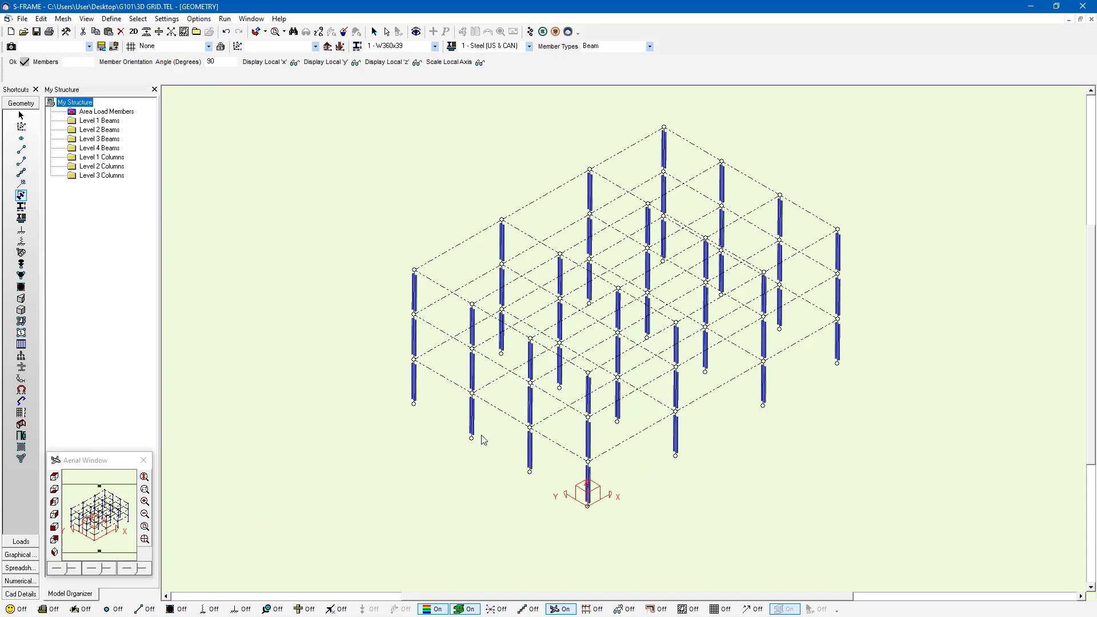
scroll(482, 441, "up", 5)
scroll(526, 437, "up", 2)
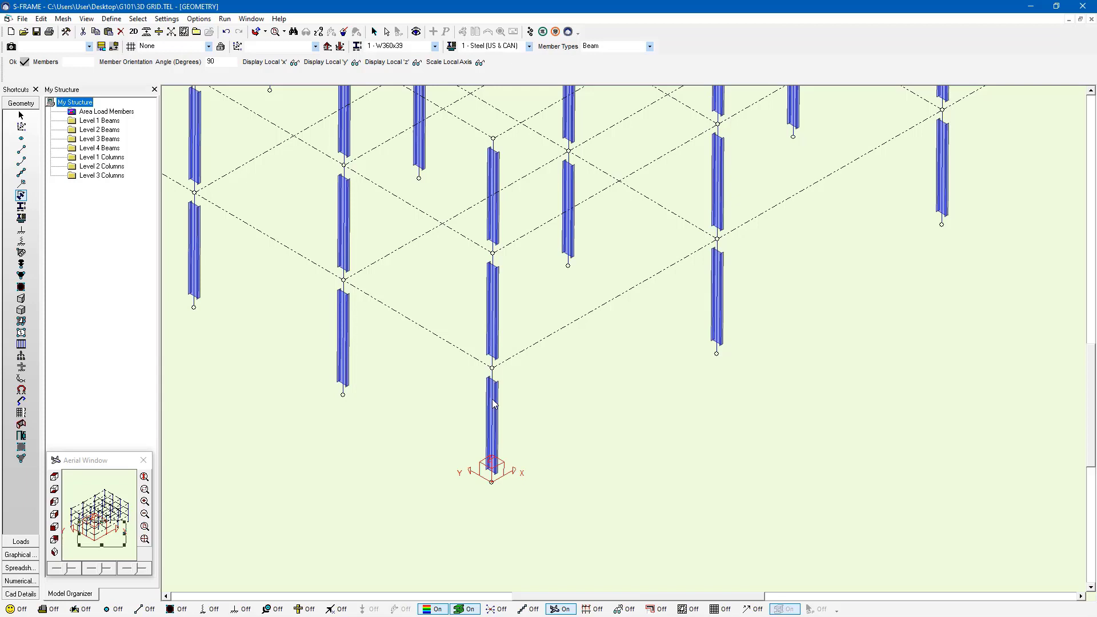
Step: Select all members, turn off section rendering, and zoom out to the full wireframe
left_click(374, 31)
scroll(512, 422, "up", 5)
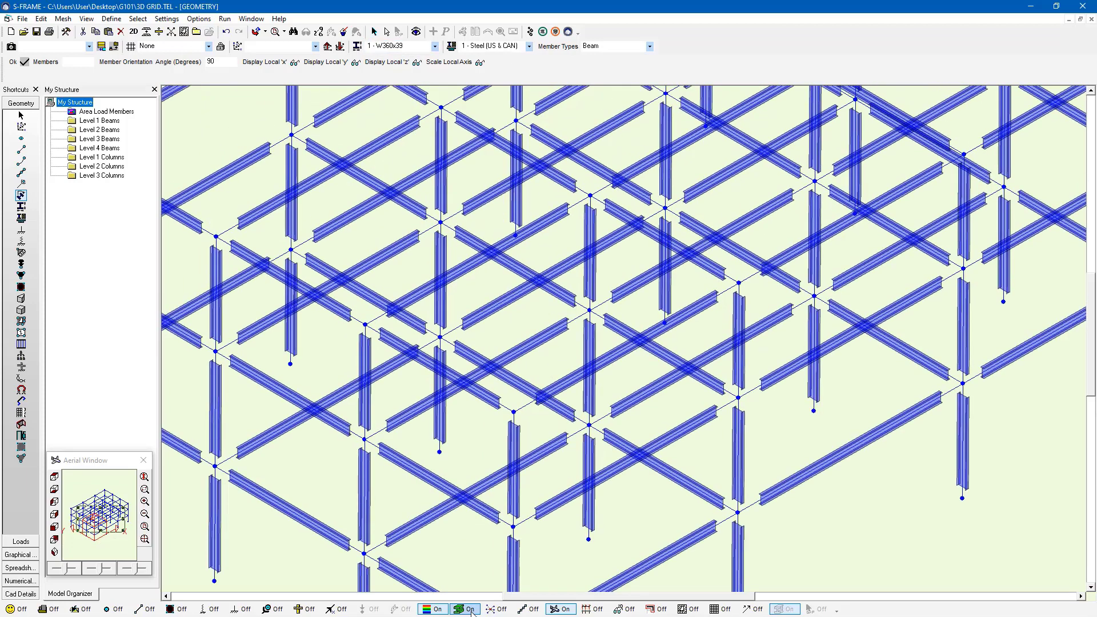
left_click(465, 609)
scroll(487, 406, "down", 3)
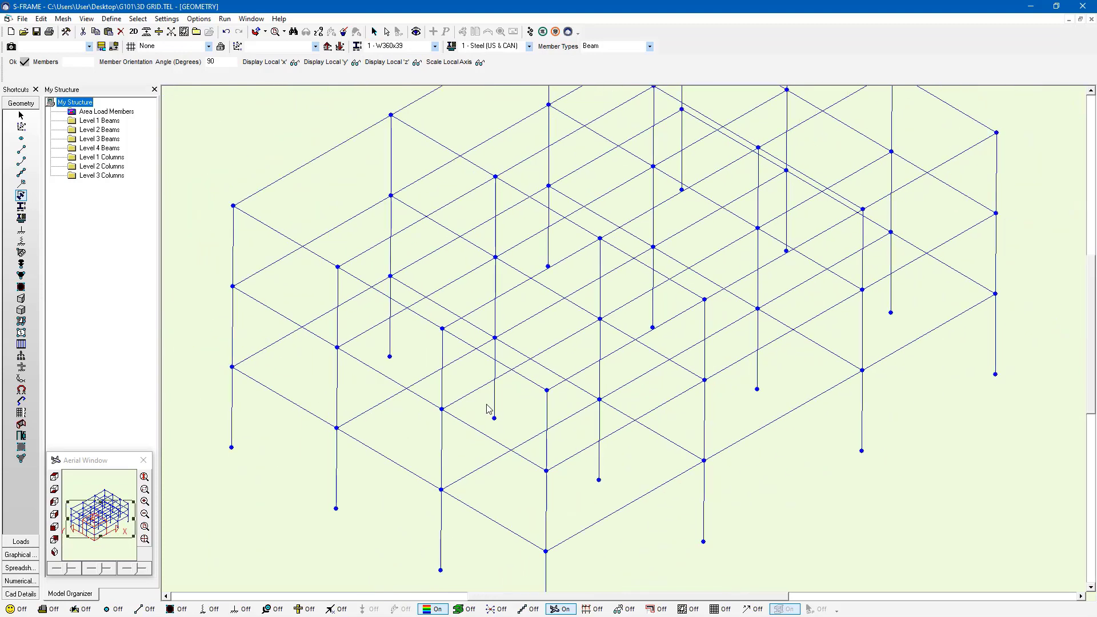
scroll(488, 407, "down", 2)
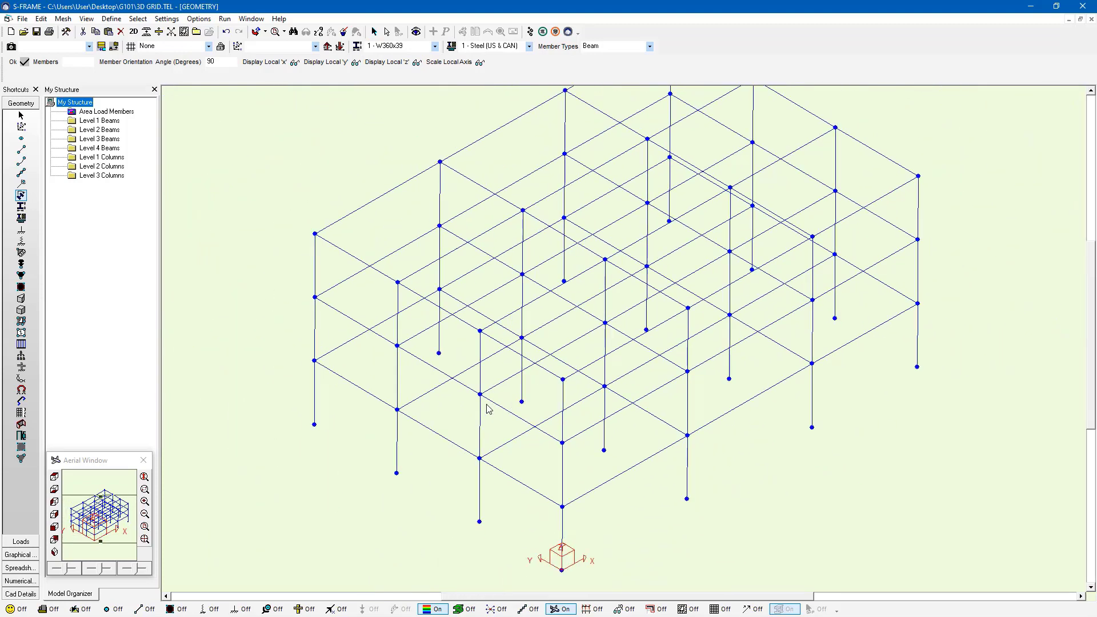
Step: Clear the selection and select only the horizontal members by geometry
left_click(387, 32)
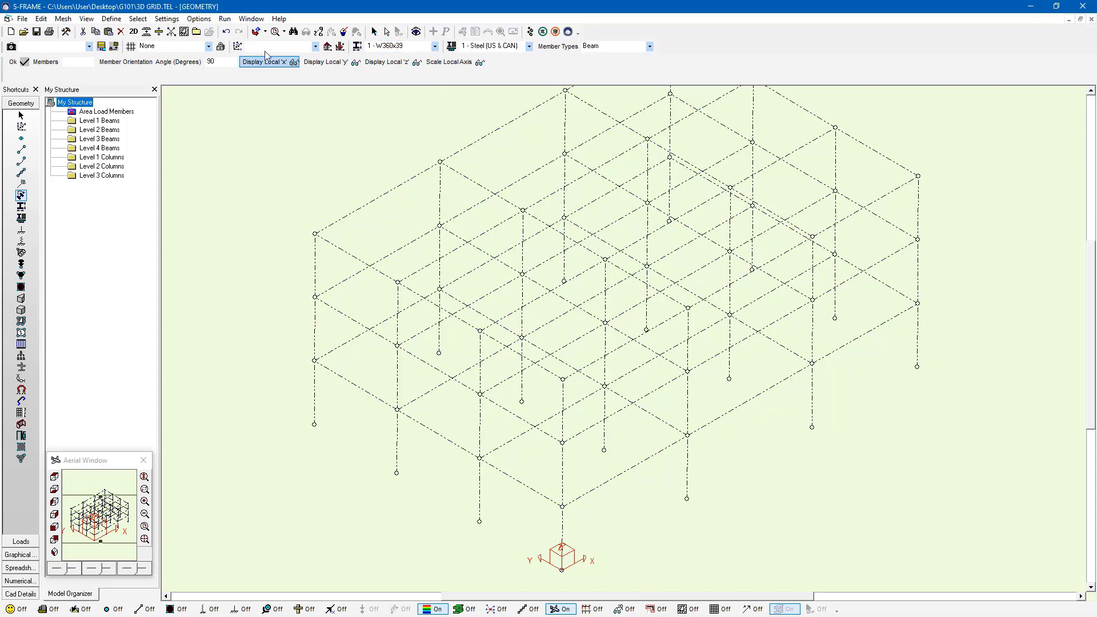
left_click(133, 20)
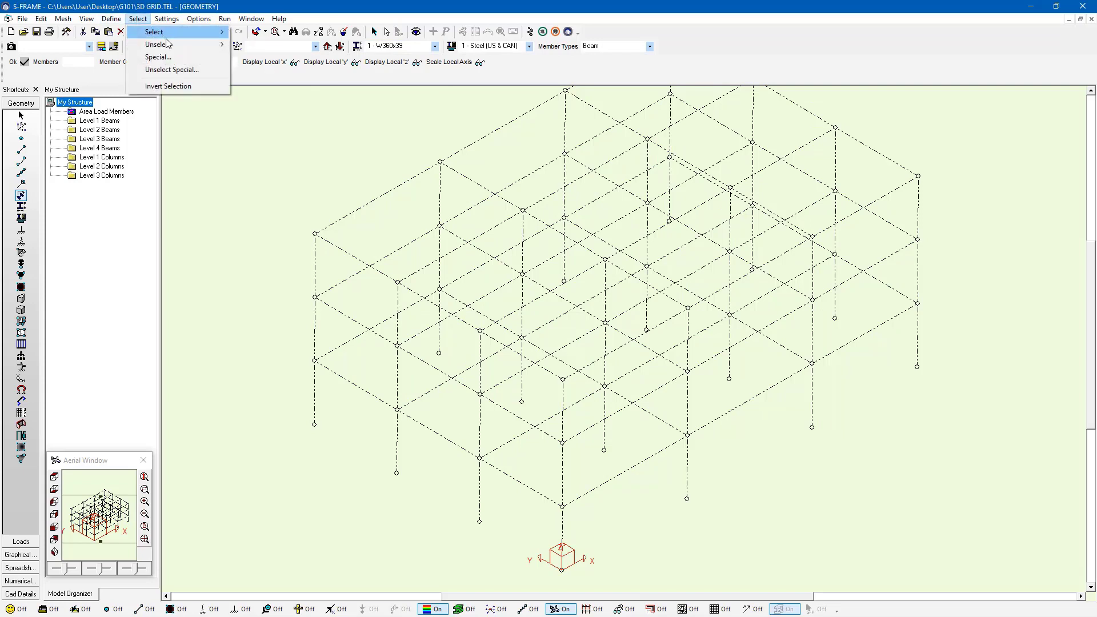
left_click(166, 57)
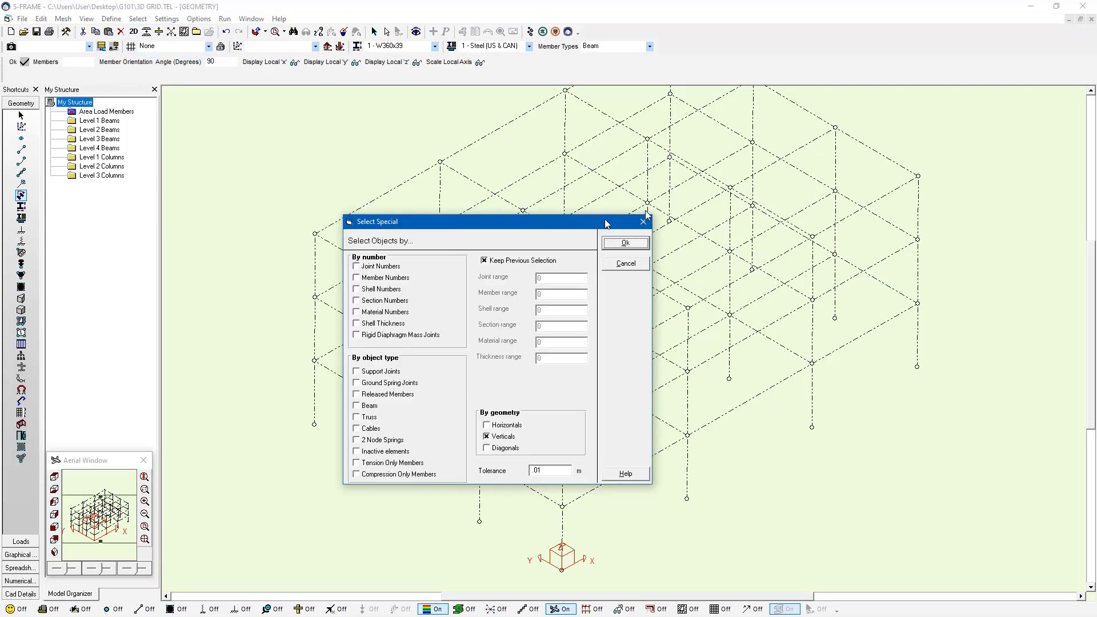
left_click(538, 418)
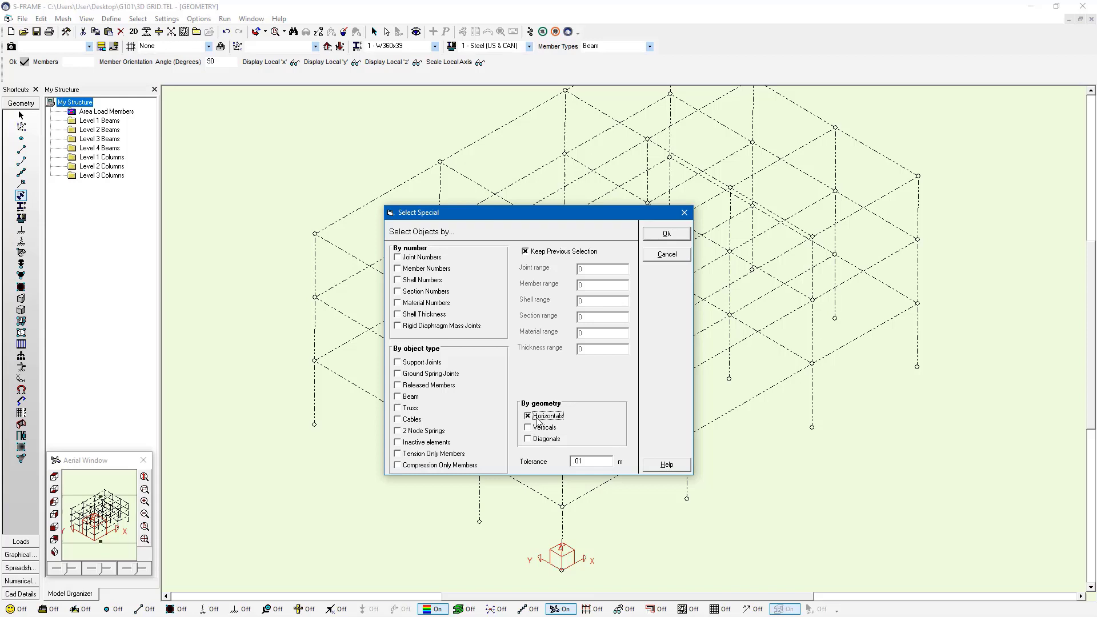
left_click(669, 236)
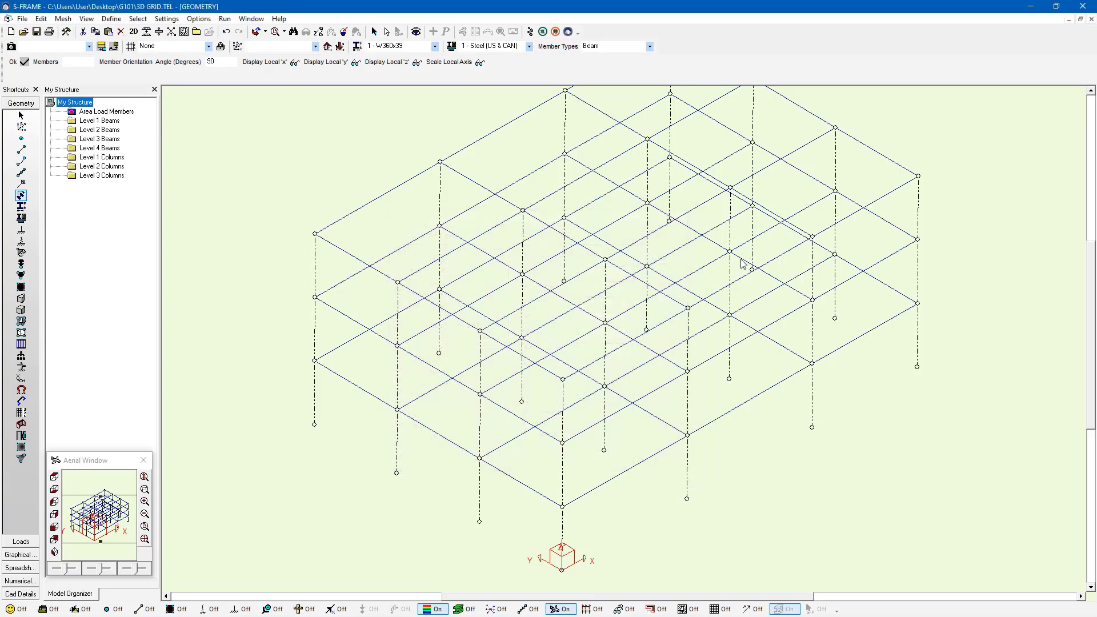
middle_click_drag(743, 264, 657, 292)
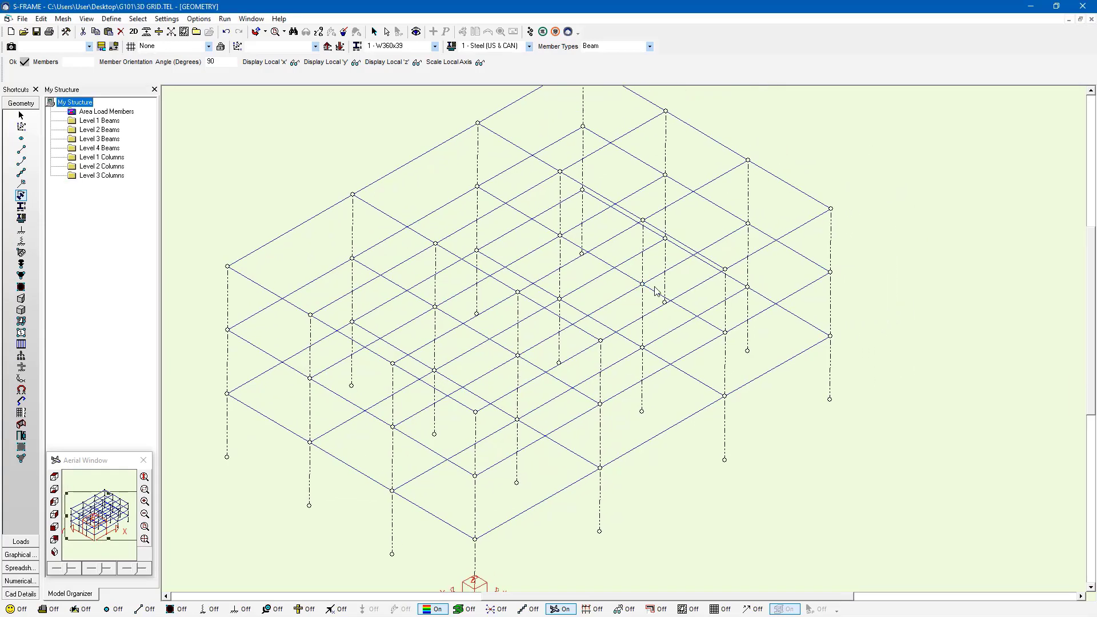
Step: Activate the Member Release tool with a Full Release of My and Mz only
left_click(22, 184)
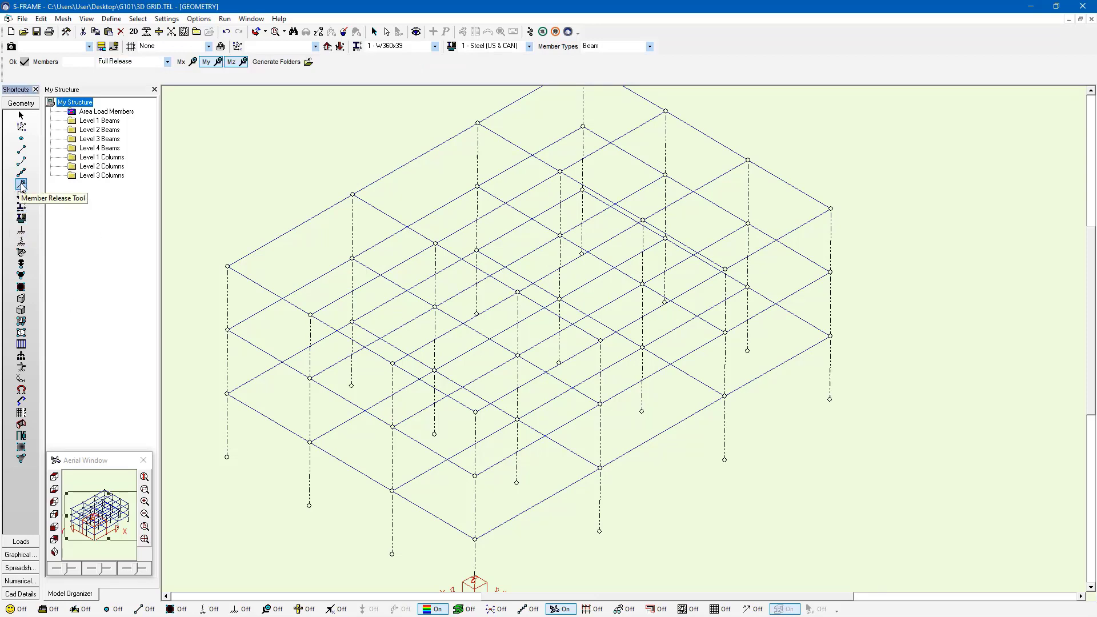
left_click(229, 65)
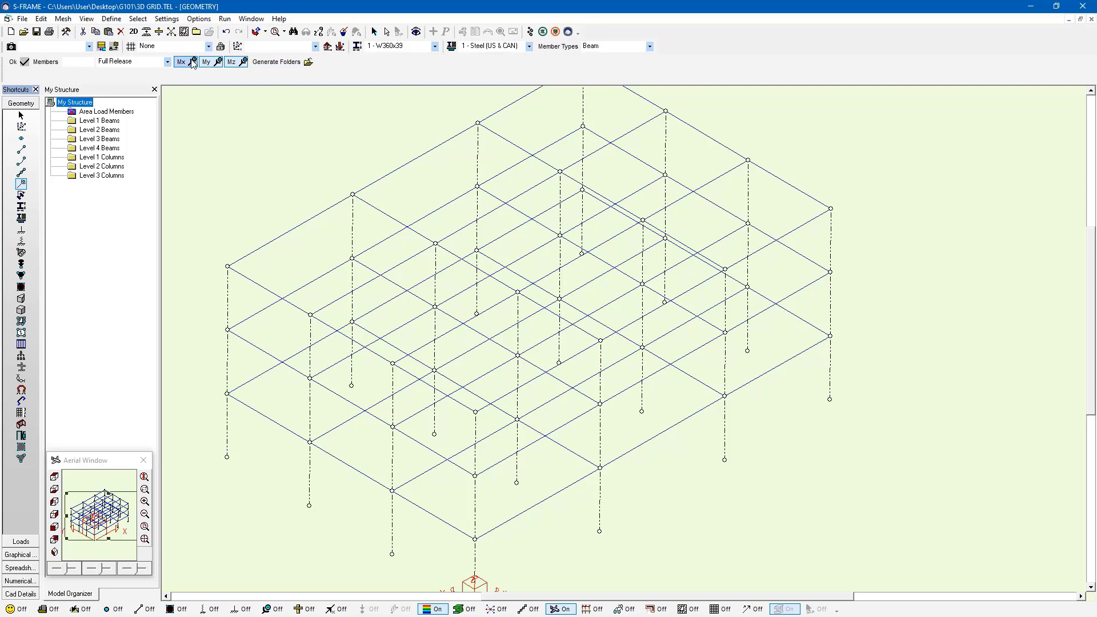
left_click(193, 64)
left_click(208, 62)
left_click(168, 62)
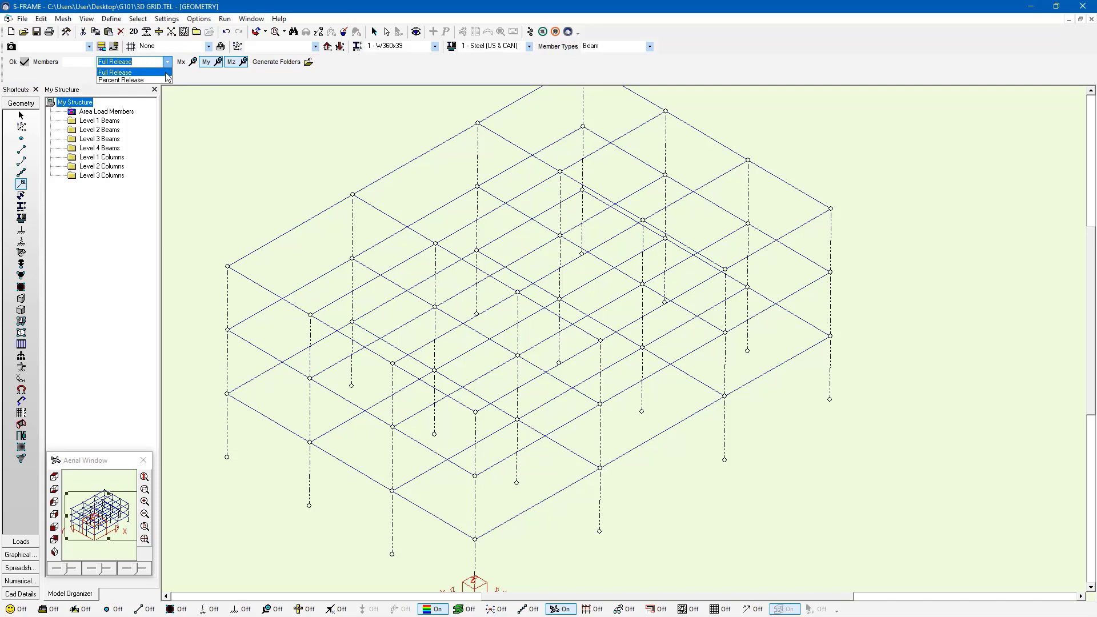
left_click(213, 83)
scroll(287, 216, "down", 2)
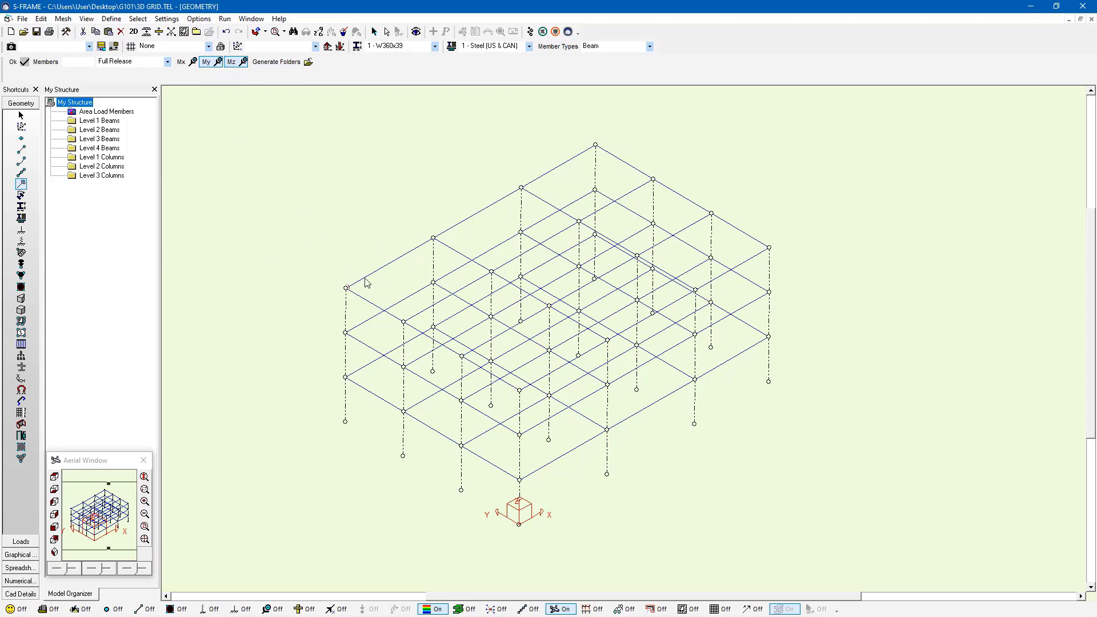
Step: Apply My and Mz end releases to the top-left beam, then to every beam in the frame
scroll(345, 294, "up", 3)
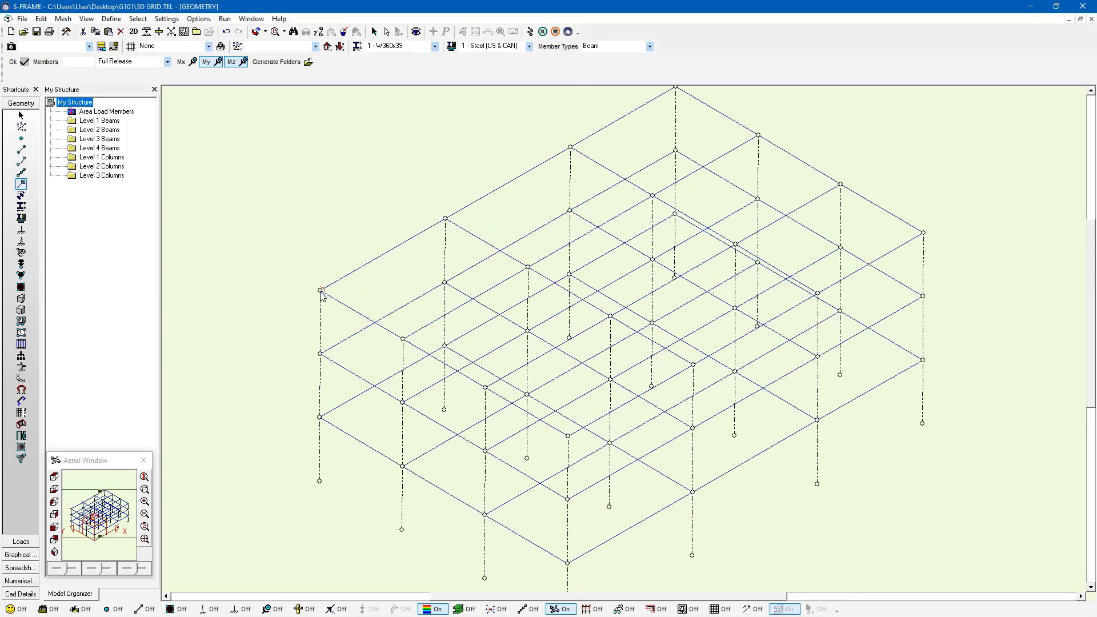
left_click(424, 233)
scroll(420, 217, "down", 3)
left_click_drag(293, 139, 874, 520)
left_click(534, 381)
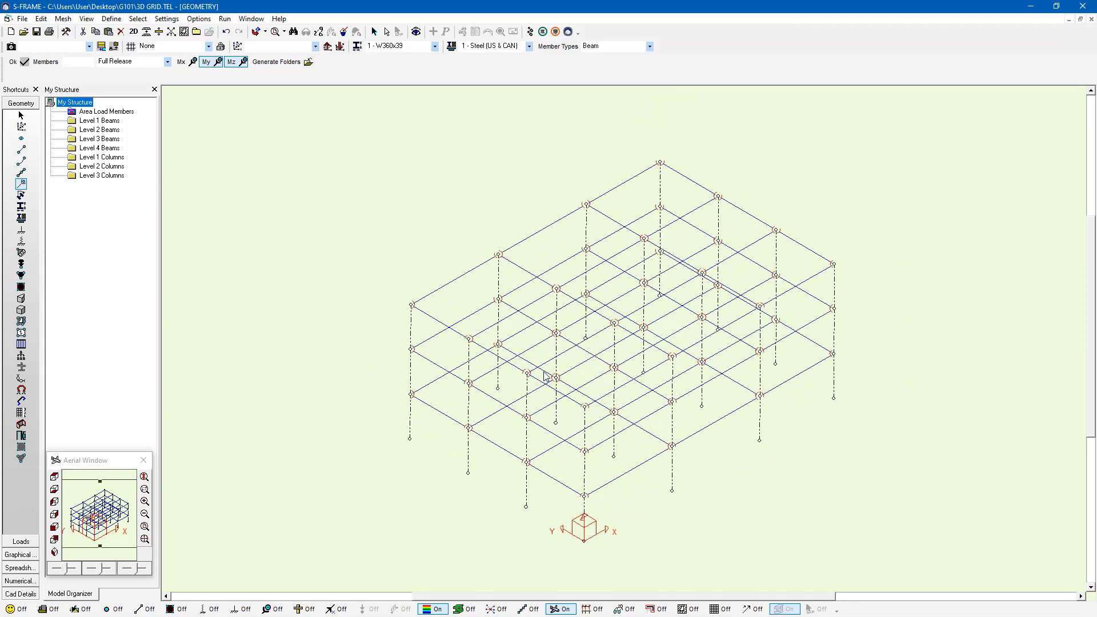
left_click_drag(313, 140, 245, 118)
scroll(486, 280, "up", 1)
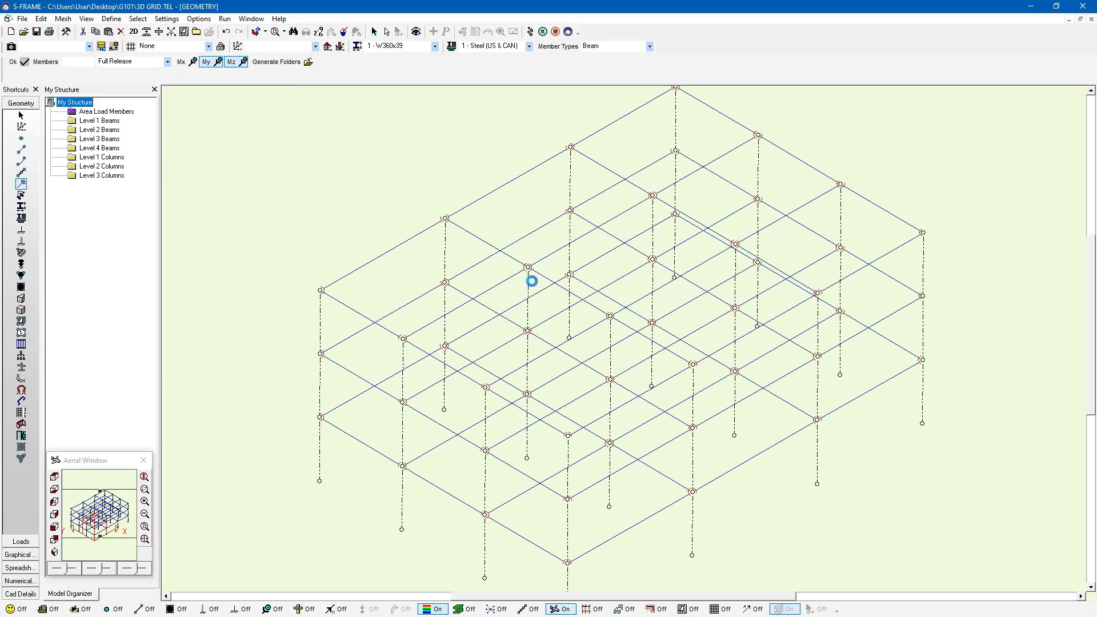
scroll(547, 240, "down", 1)
scroll(535, 240, "up", 2)
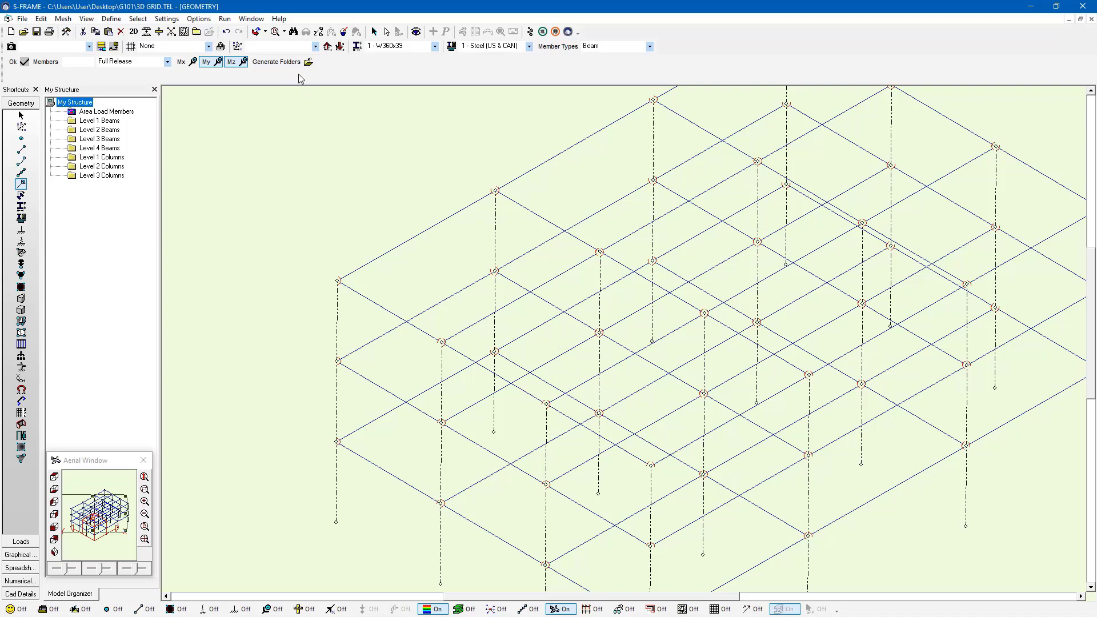
Step: Enable Releases under Options so red double-arrow symbols appear at every beam end
left_click(191, 20)
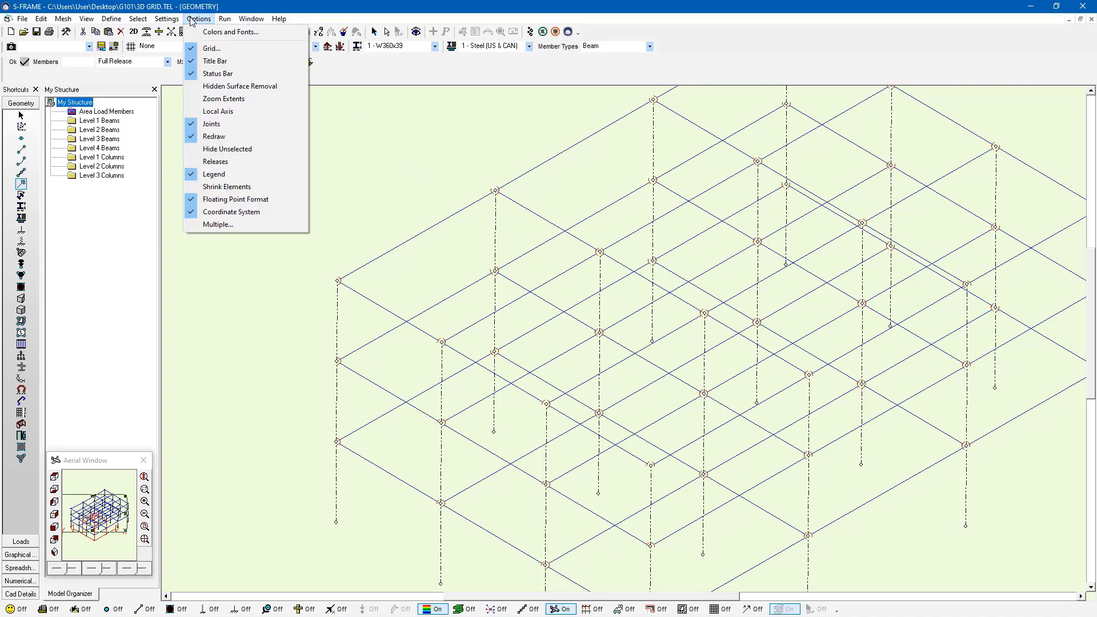
left_click(226, 162)
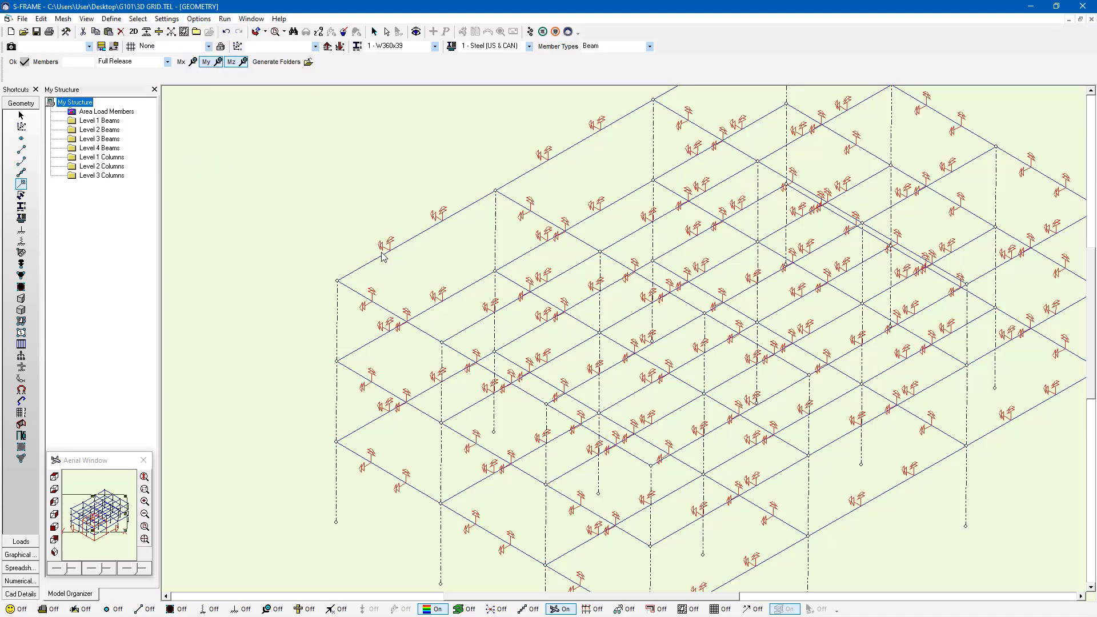